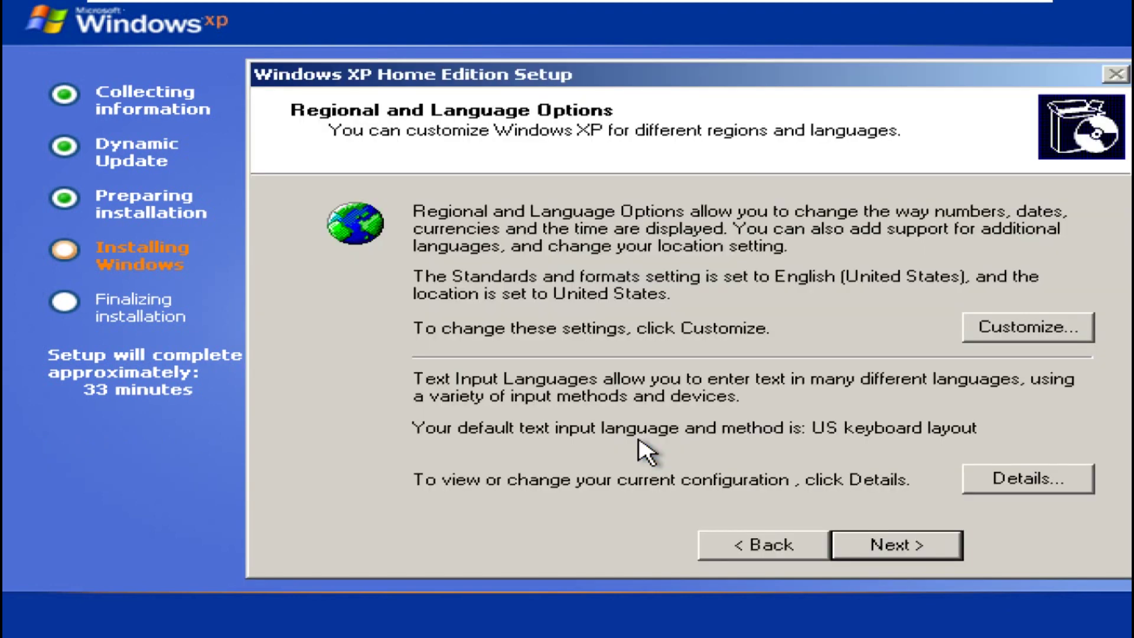
# Accept the regional and language settings and enter the owner's name.
pyautogui.click(920, 544)
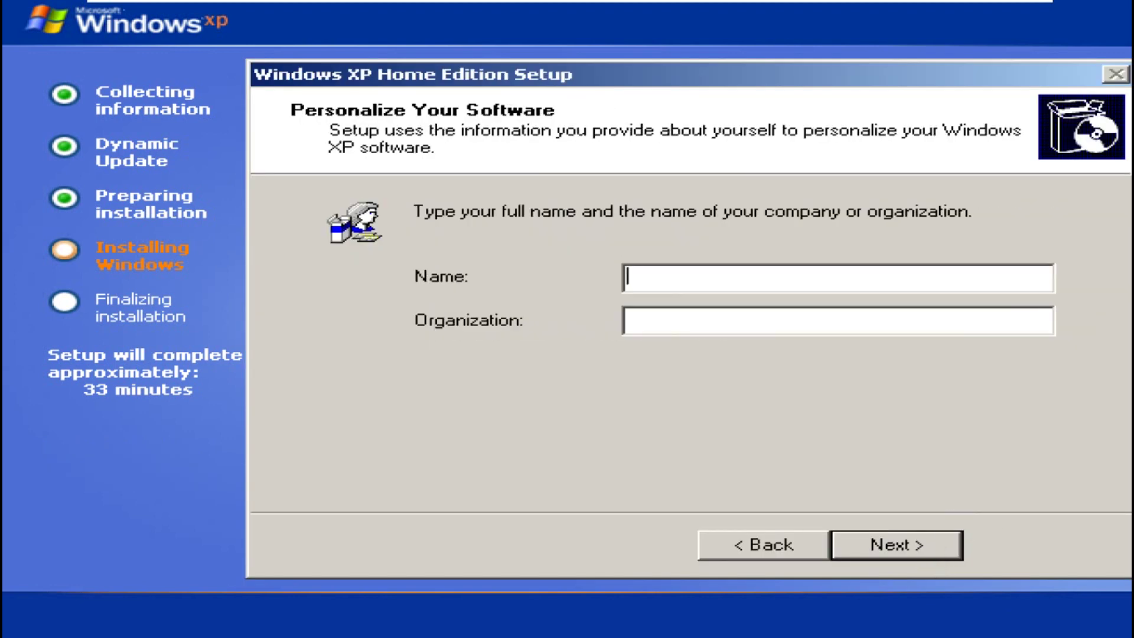
pyautogui.write('Artyom')
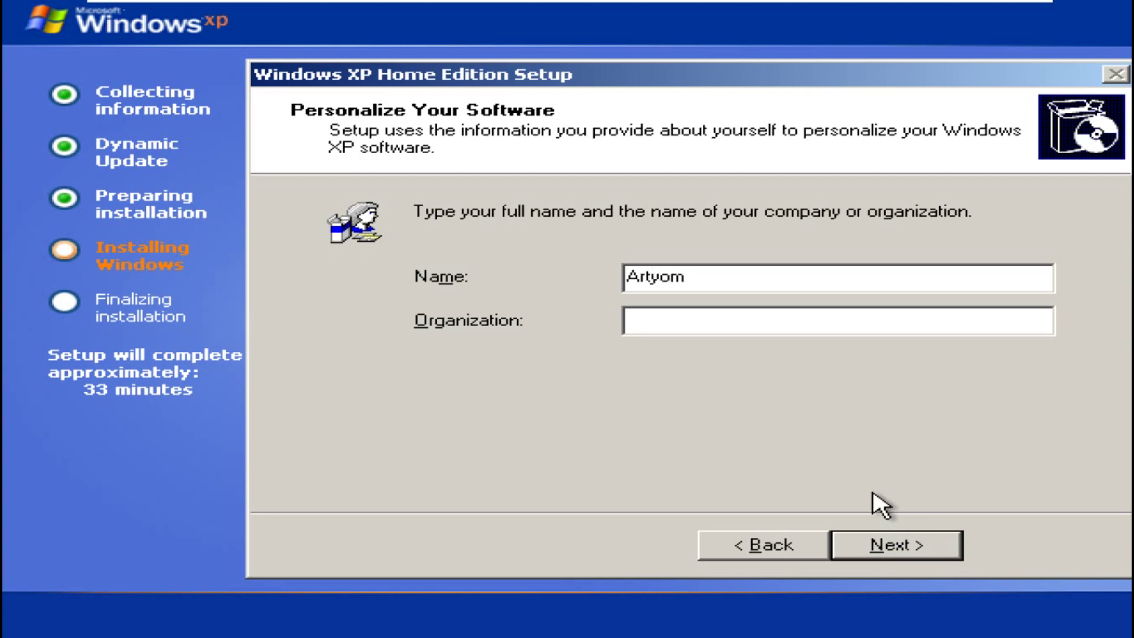
pyautogui.click(894, 540)
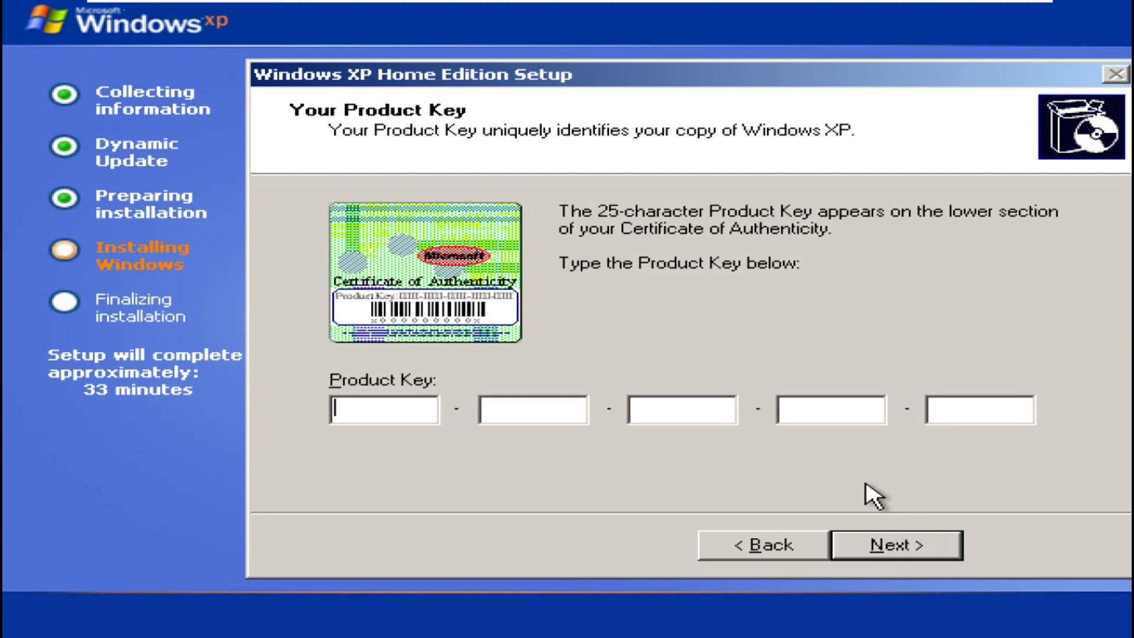
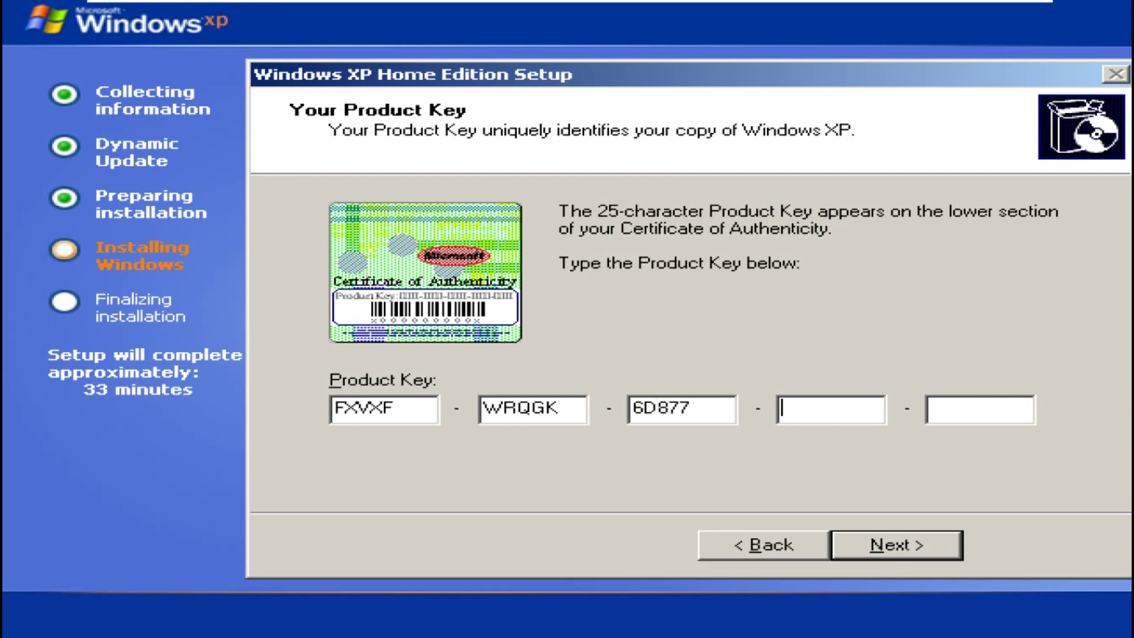
# Enter the product key and accept the default computer name and date/time settings.
pyautogui.click(936, 544)
pyautogui.click(937, 547)
pyautogui.click(883, 541)
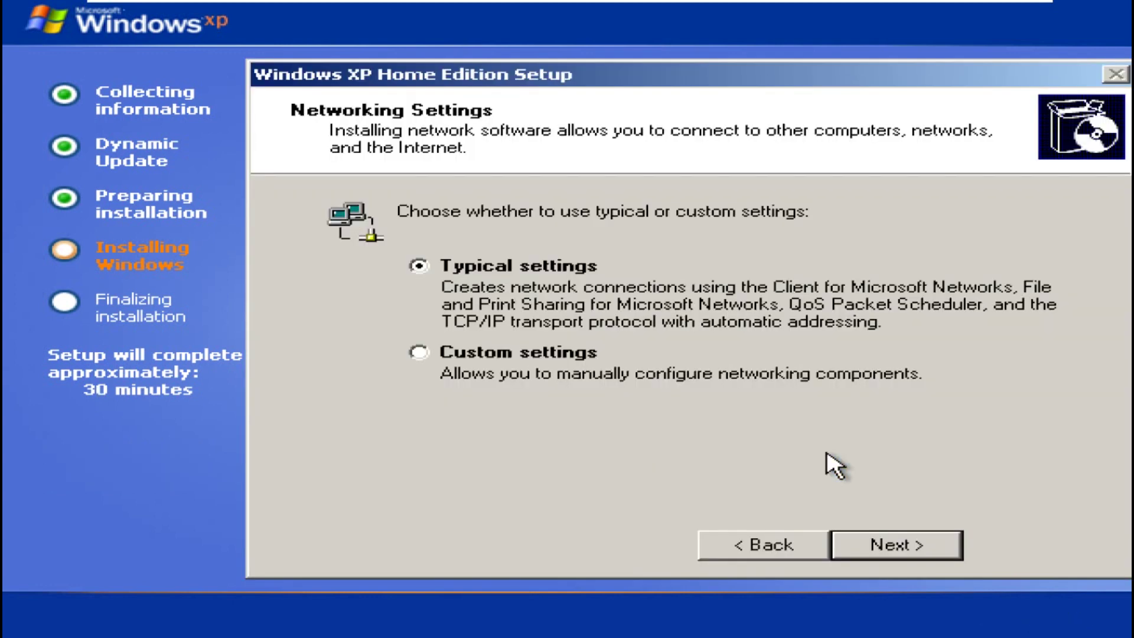
# Keep Typical network settings and let setup copy files and reboot into Windows XP.
pyautogui.click(880, 544)
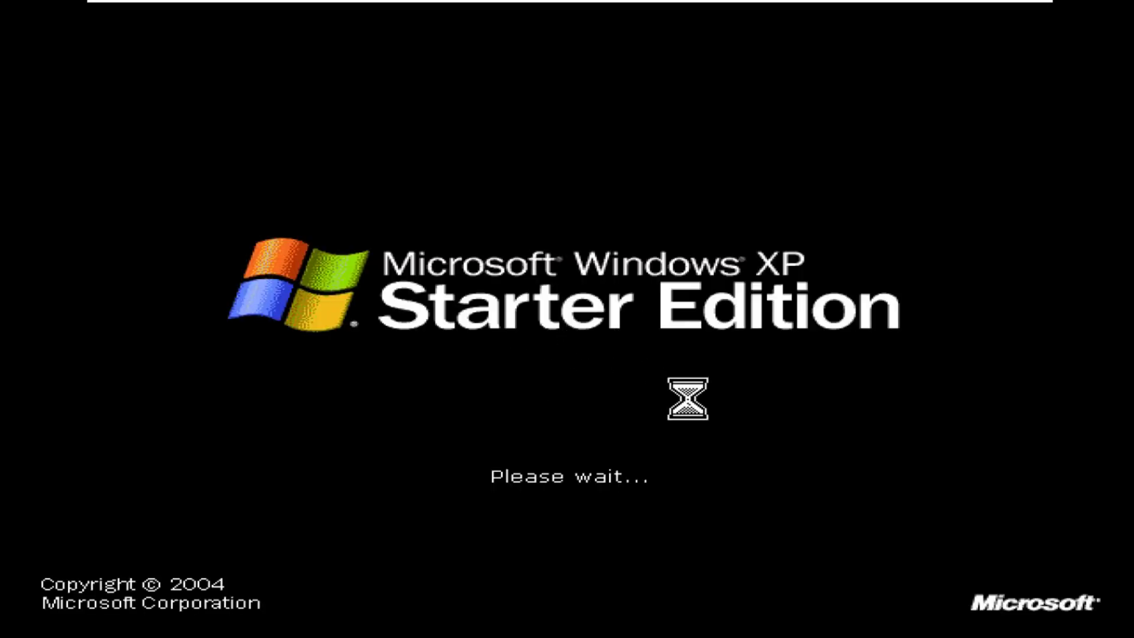
# Accept and keep the automatic screen resolution change, then begin the welcome setup.
pyautogui.click(597, 381)
pyautogui.click(354, 147)
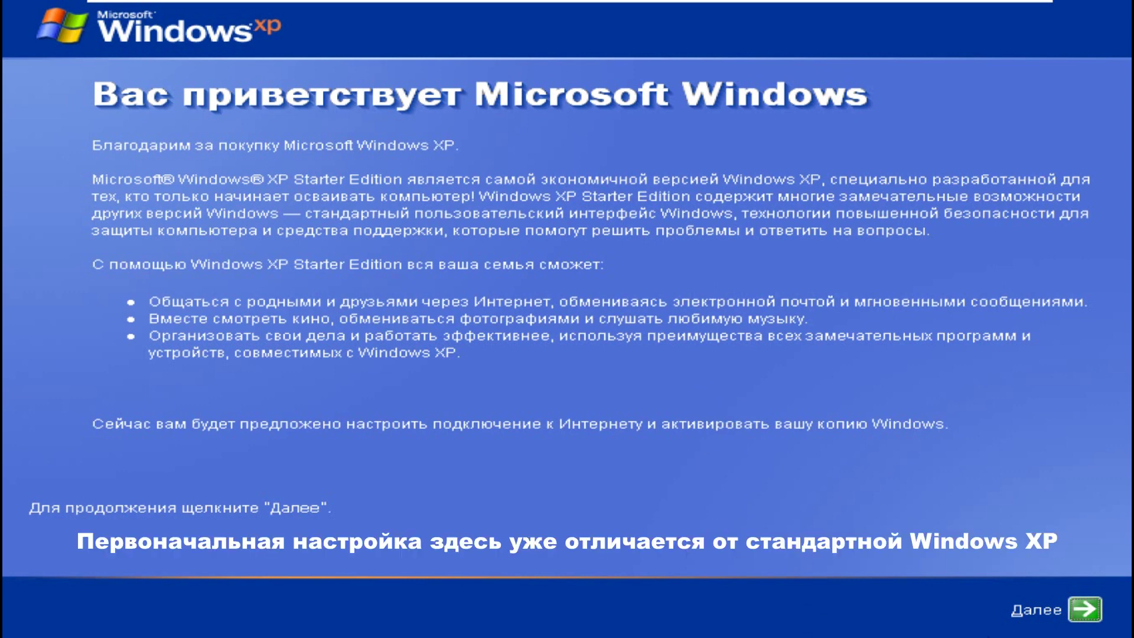
pyautogui.click(1081, 604)
# Postpone automatic updates (Отложить), skip the Internet check, decline registration (Нет), and finish.
pyautogui.click(172, 374)
pyautogui.click(1084, 609)
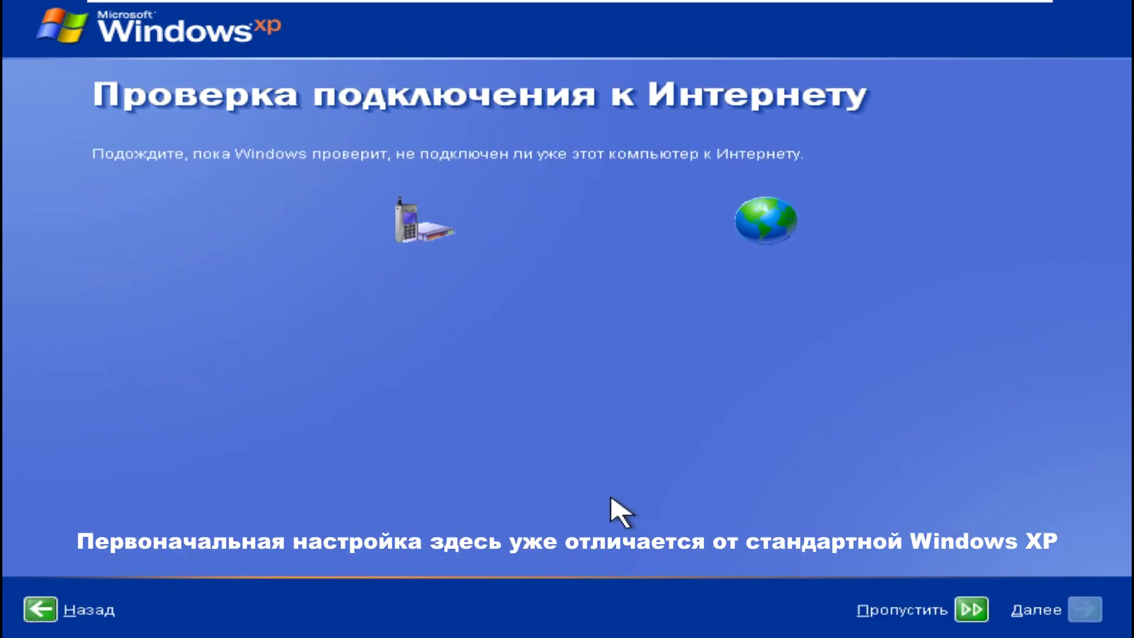
pyautogui.click(975, 596)
pyautogui.click(163, 247)
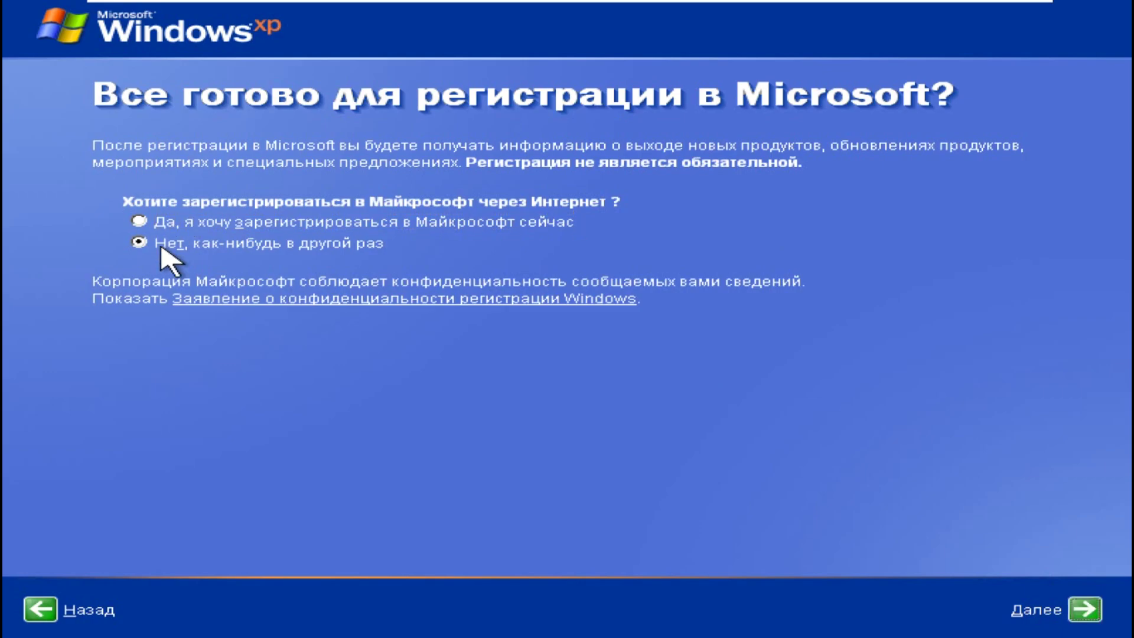
pyautogui.click(1087, 610)
pyautogui.click(1092, 612)
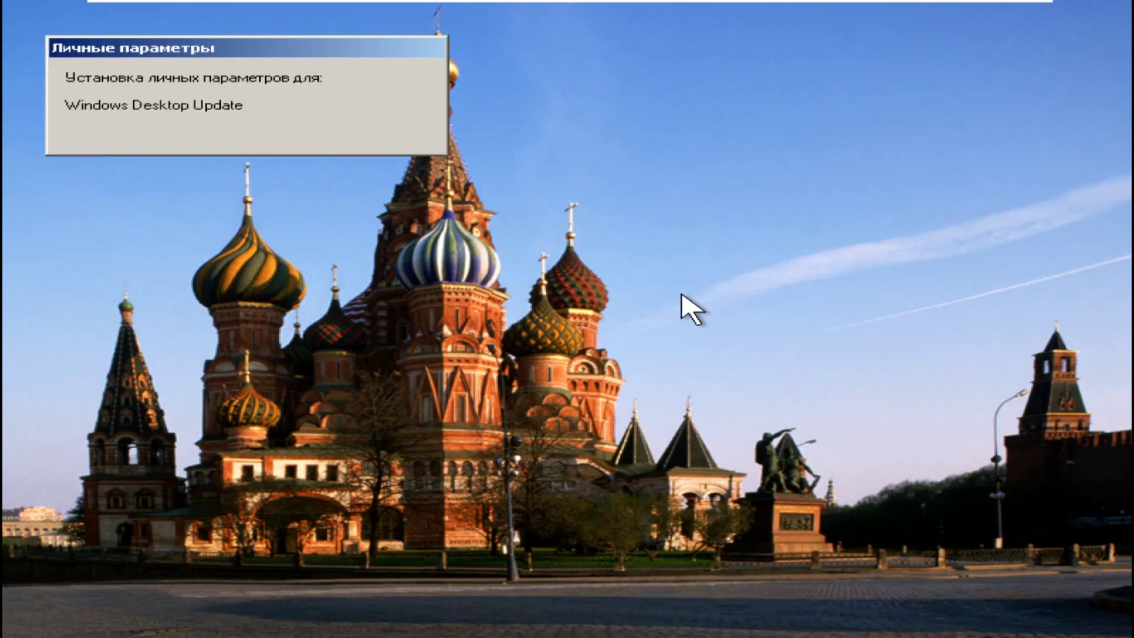
# Run 'explorer' as a new task (Новая задача) from Task Manager to restore the desktop shell.
pyautogui.press('ctrl+alt+Insert')
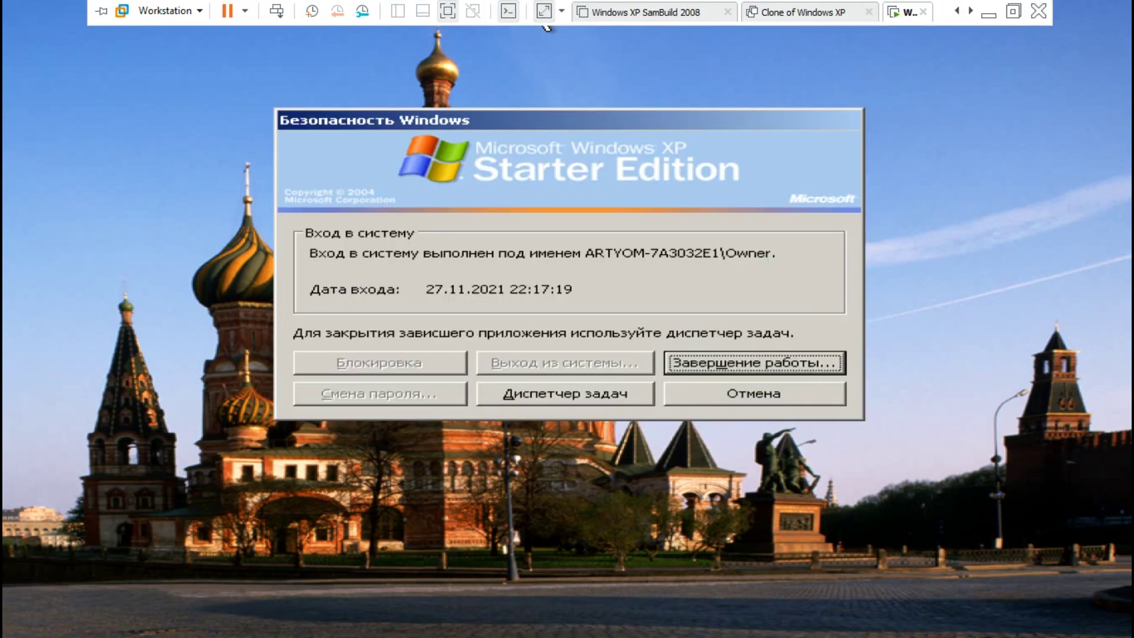
pyautogui.click(576, 395)
pyautogui.click(37, 31)
pyautogui.click(76, 54)
pyautogui.write('explorer')
pyautogui.press('Return')
pyautogui.click(1124, 10)
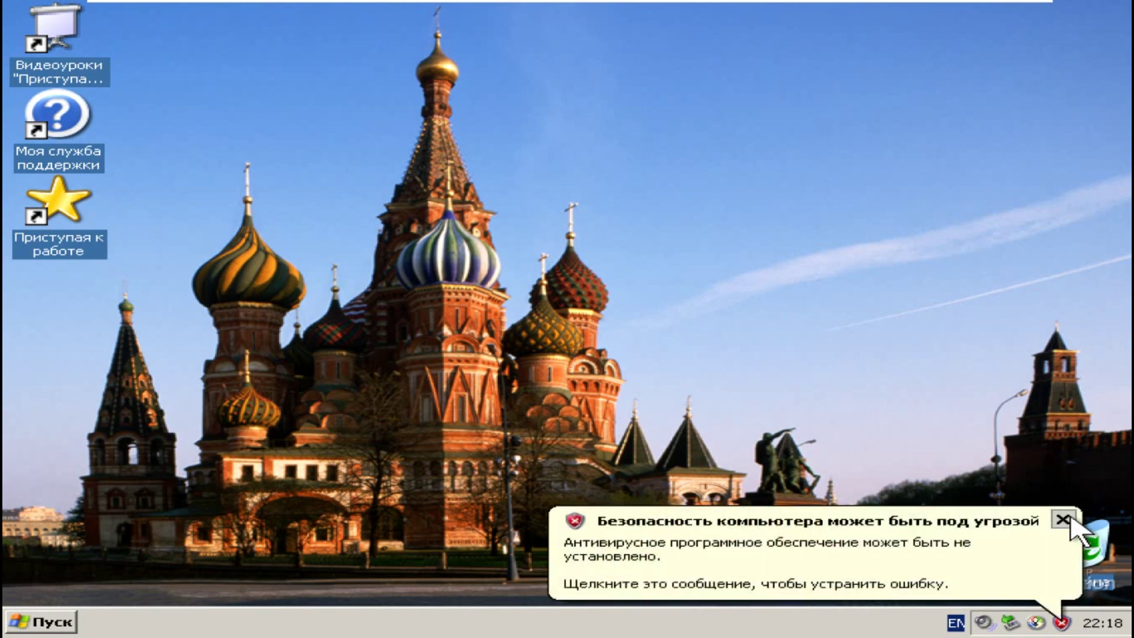
# Dismiss the notification balloons and set the screen resolution to 1024x768, keeping it.
pyautogui.click(1065, 519)
pyautogui.click(1037, 519)
pyautogui.click(58, 619)
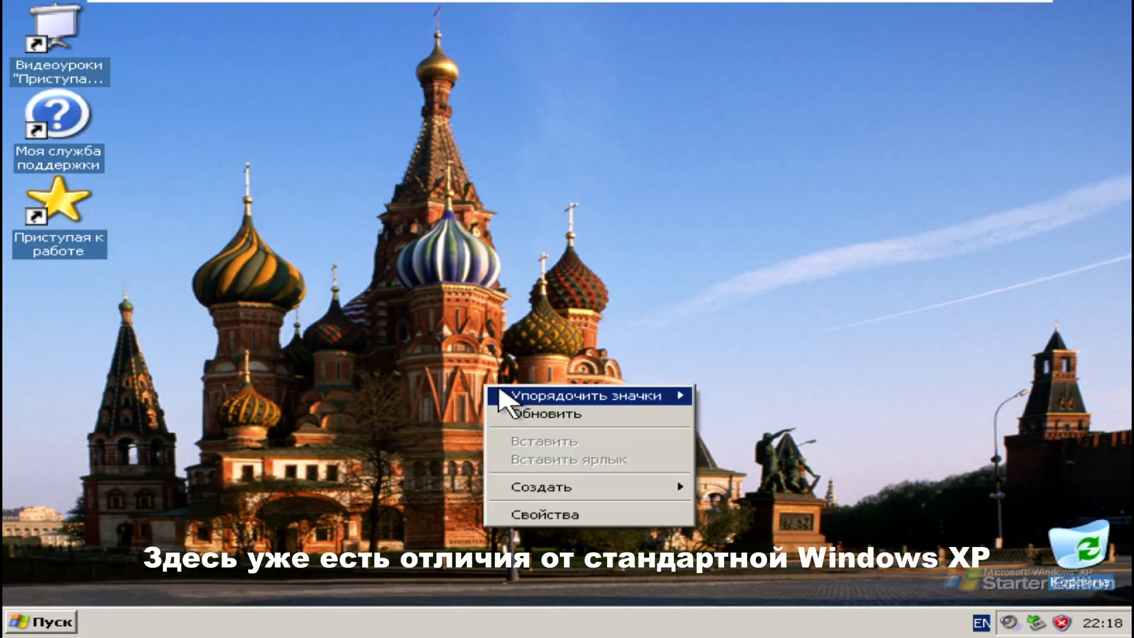
pyautogui.click(546, 511)
pyautogui.click(342, 91)
pyautogui.moveTo(228, 391); pyautogui.dragTo(268, 390)
pyautogui.click(567, 500)
pyautogui.press('Return')
pyautogui.press('Return')
# Start the VMware Tools install from the VM menu and move the Recycle Bin to the bottom-right corner.
pyautogui.moveTo(354, 12)
pyautogui.click(170, 10)
pyautogui.moveTo(173, 87)
pyautogui.click(304, 253)
pyautogui.moveTo(823, 435); pyautogui.dragTo(1083, 569)
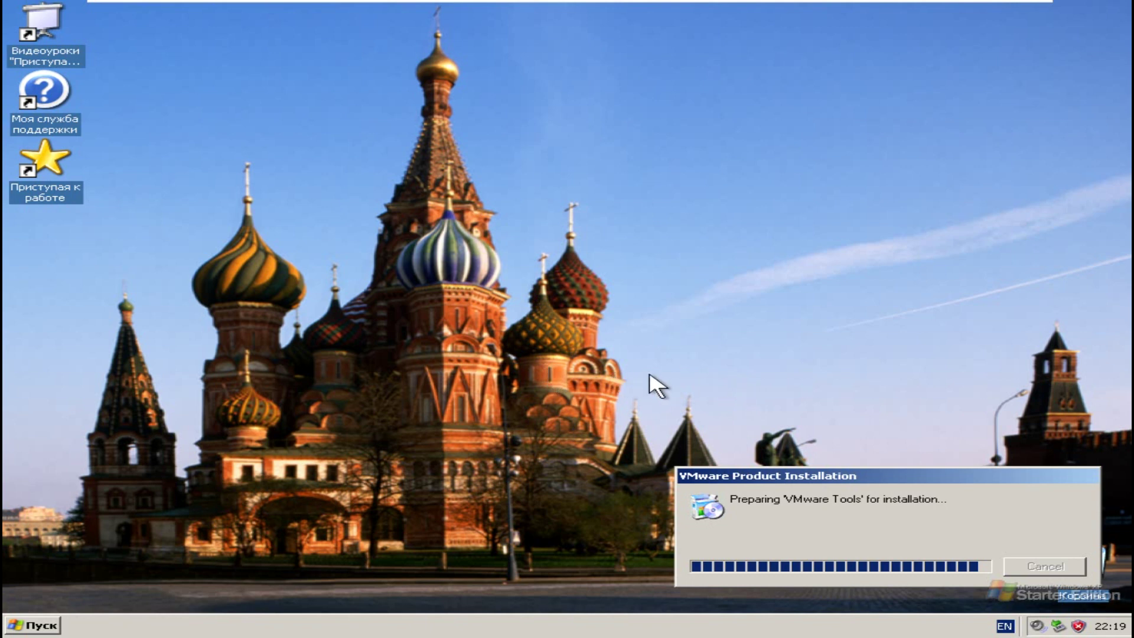
# Review the Параметры tab in Display Properties, close it, and dismiss the activation reminder.
pyautogui.rightClick(679, 316)
pyautogui.click(703, 413)
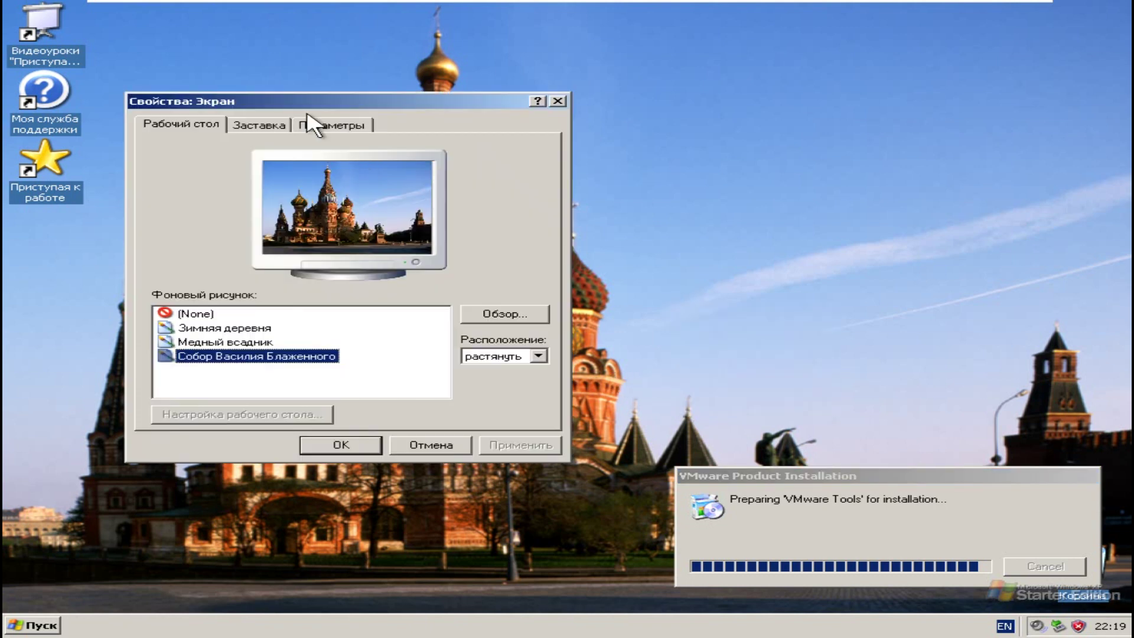
pyautogui.click(330, 124)
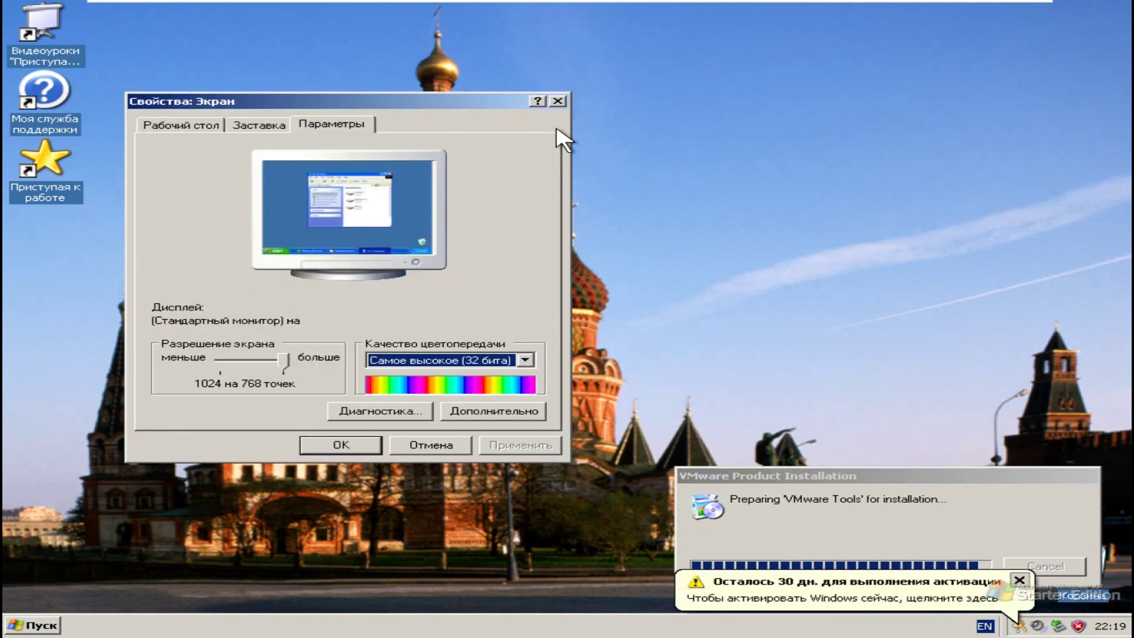
pyautogui.click(557, 101)
pyautogui.click(1018, 580)
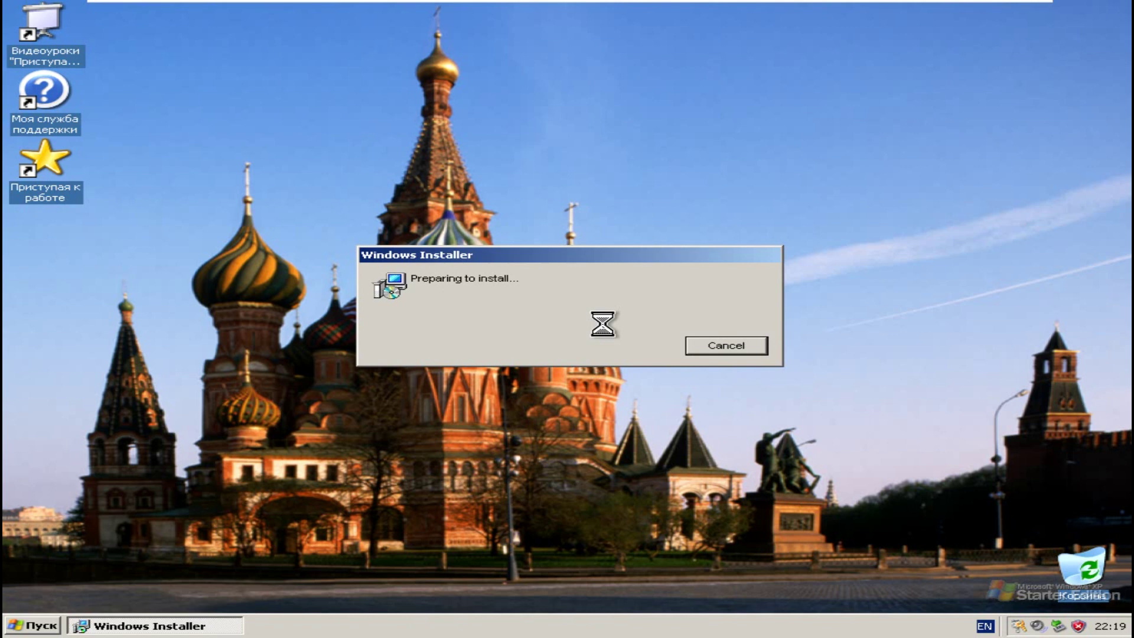
# Install VMware Tools through the wizard, switch input language to RU, then finish and accept restarting.
pyautogui.click(684, 442)
pyautogui.click(683, 442)
pyautogui.click(684, 442)
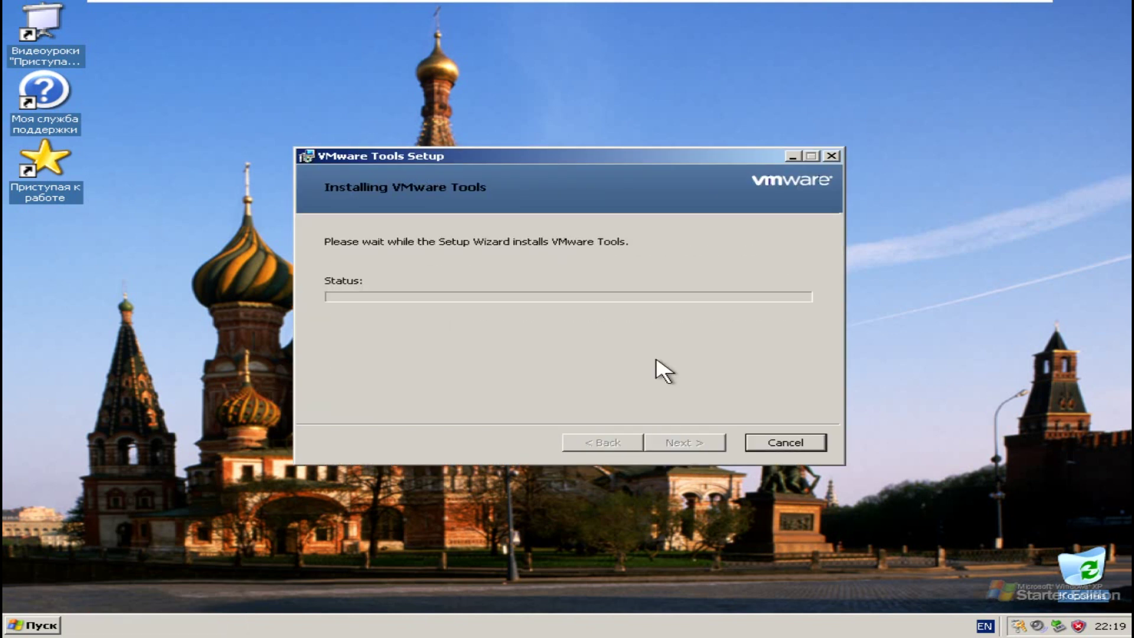
pyautogui.click(984, 625)
pyautogui.click(1004, 584)
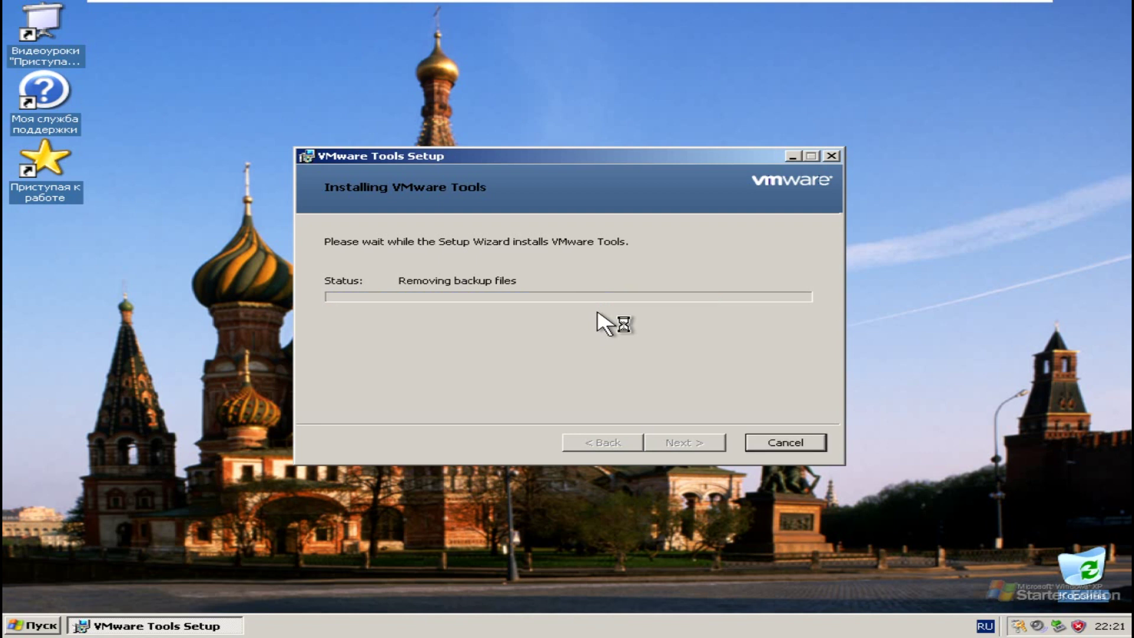
pyautogui.click(664, 442)
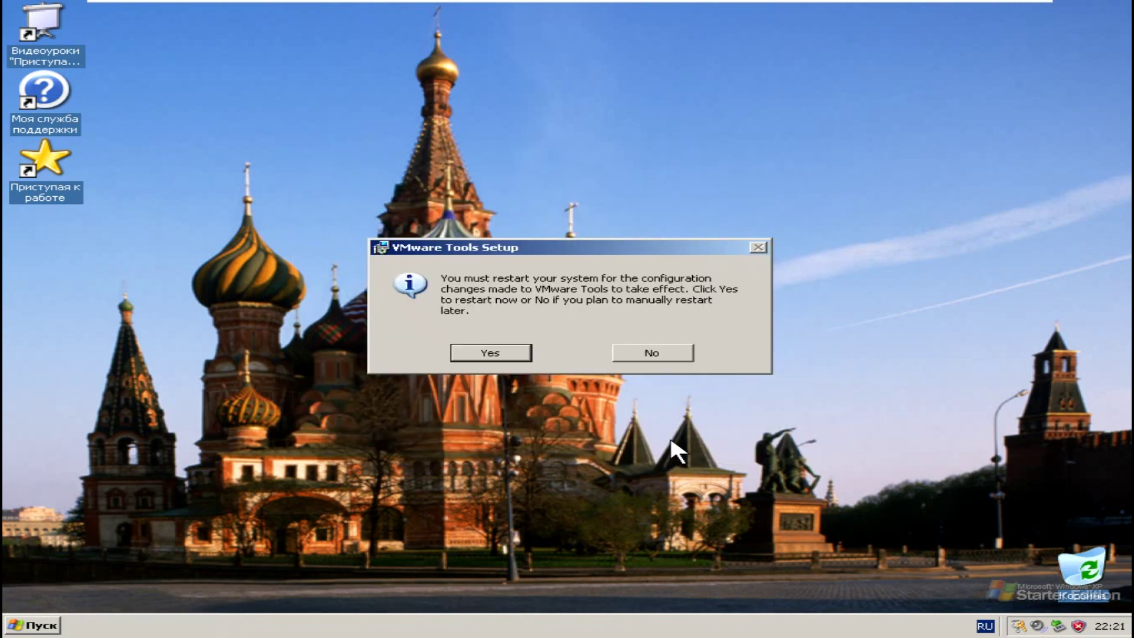
pyautogui.click(495, 353)
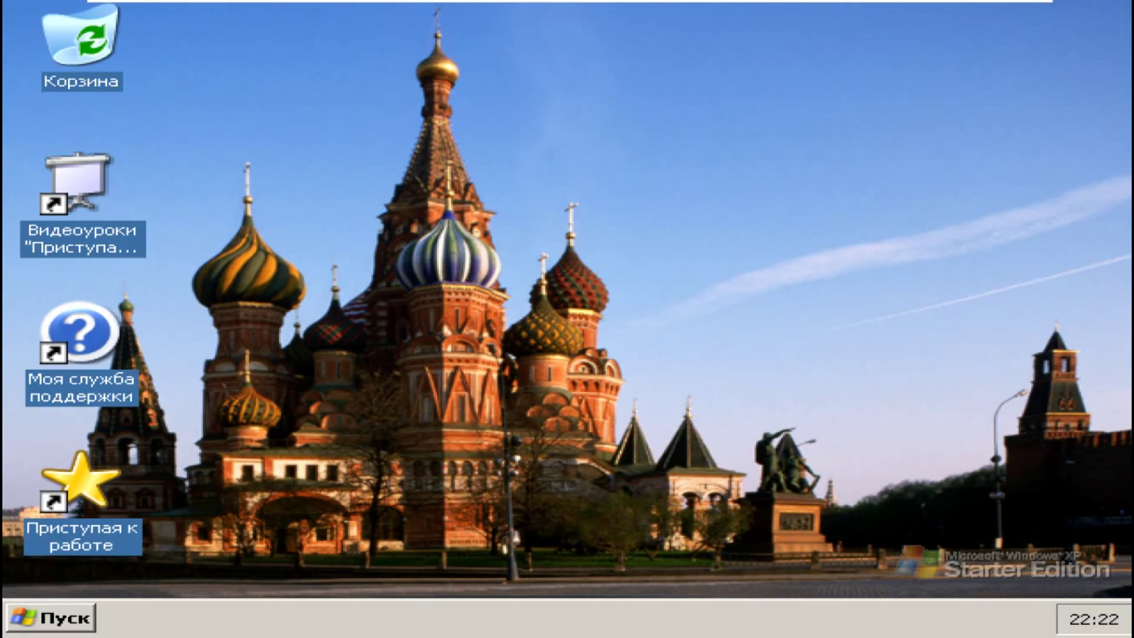
# Set the screen resolution to 1024x768 in Display Properties and keep it.
pyautogui.rightClick(543, 228)
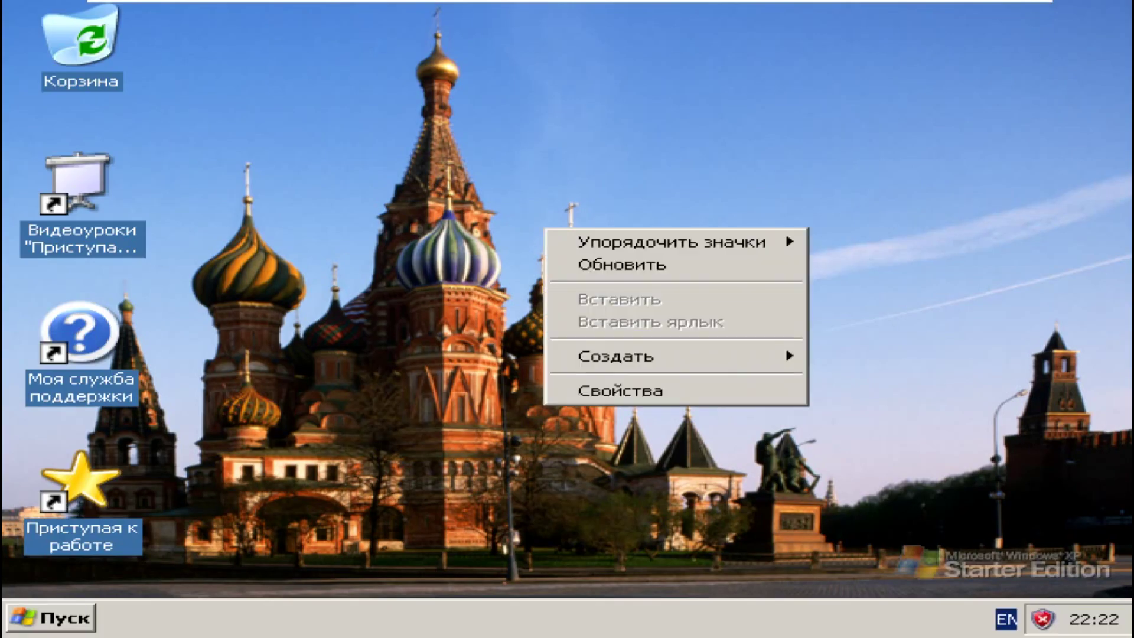
pyautogui.click(614, 389)
pyautogui.hotkey('ctrl', 'shift', 'Tab')
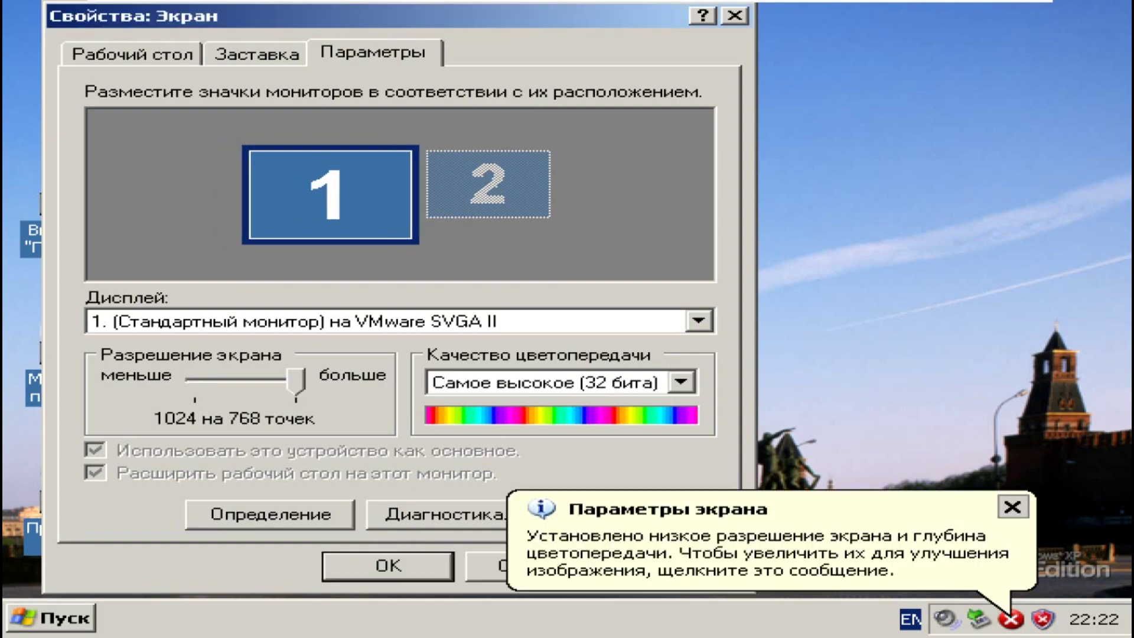
pyautogui.hotkey('alt', 'a')
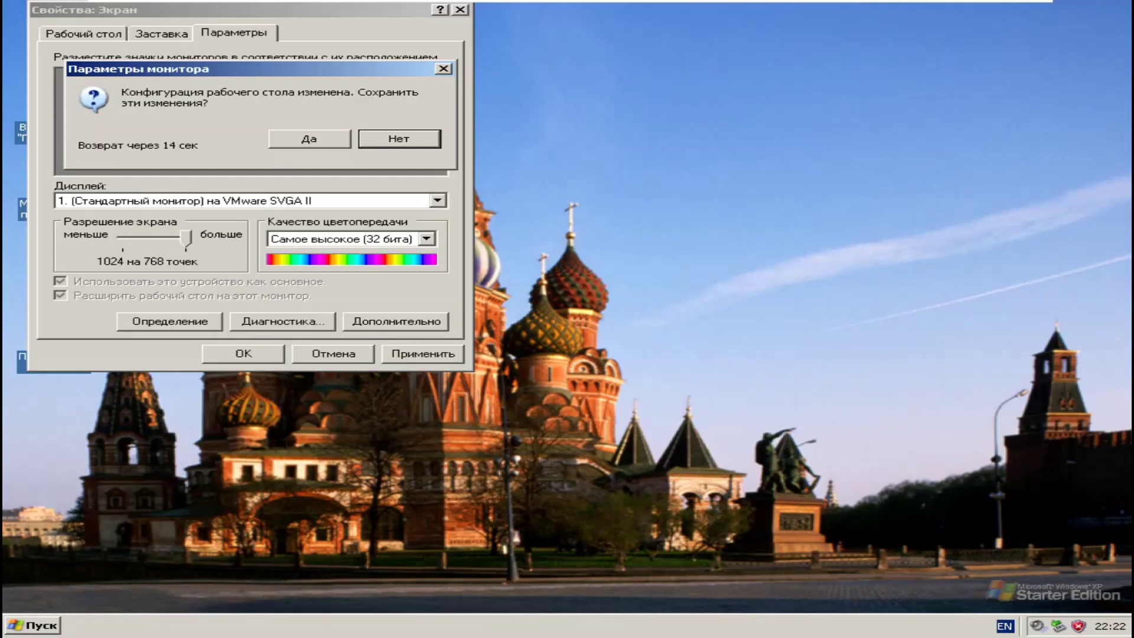
pyautogui.press('Return')
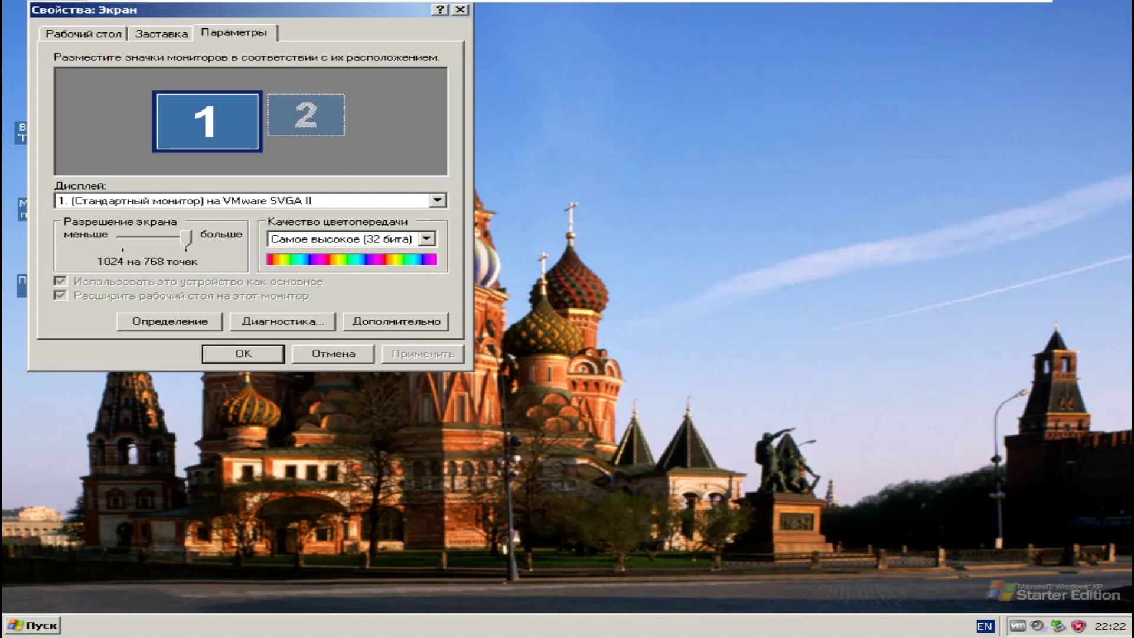
# View the Заставка tab, close Display Properties, and choose Restart in the Shut Down dialog.
pyautogui.hotkey('ctrl', 'shift', 'Tab')
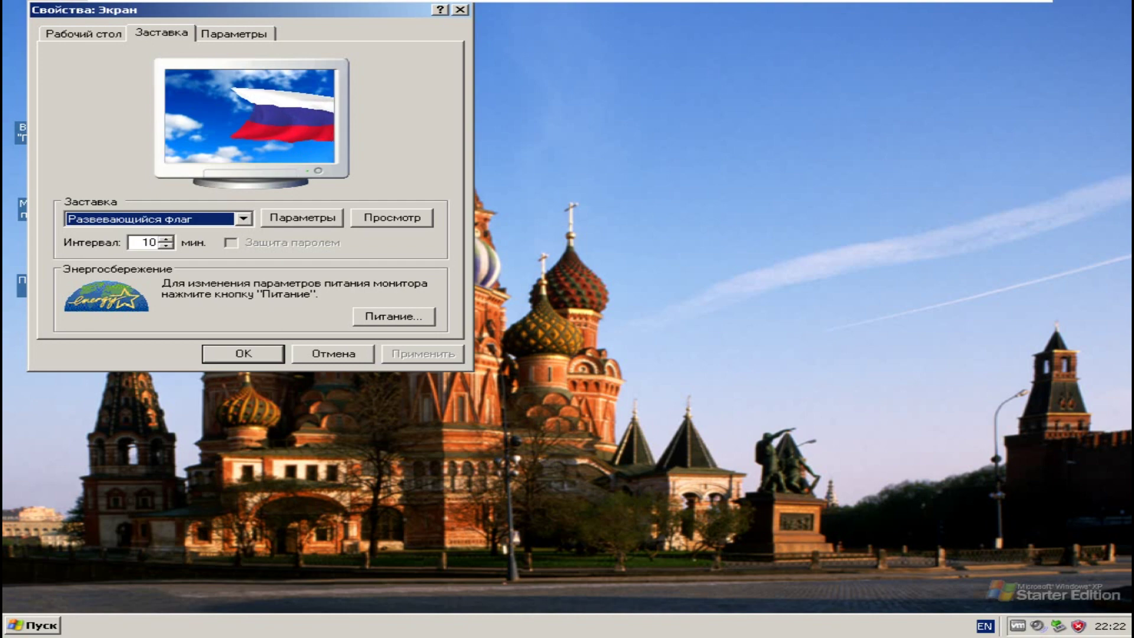
pyautogui.press('Escape')
pyautogui.press('super')
pyautogui.press('u')
pyautogui.press('Down')
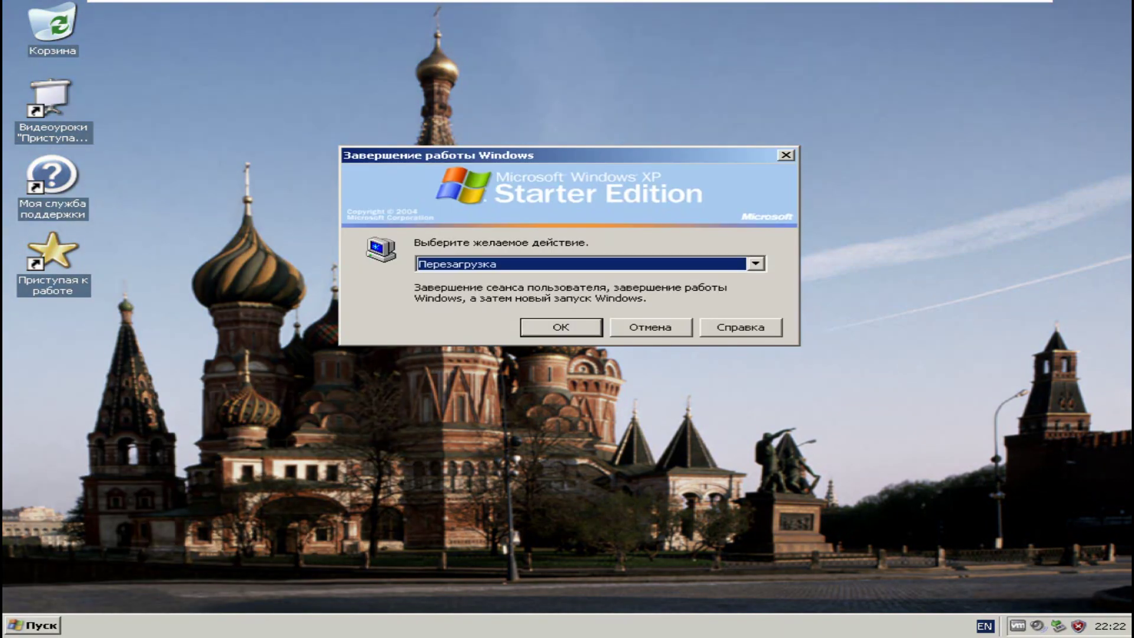
# Confirm the restart, then after boot check the language list and Shut Down dialog and cancel it.
pyautogui.press('Return')
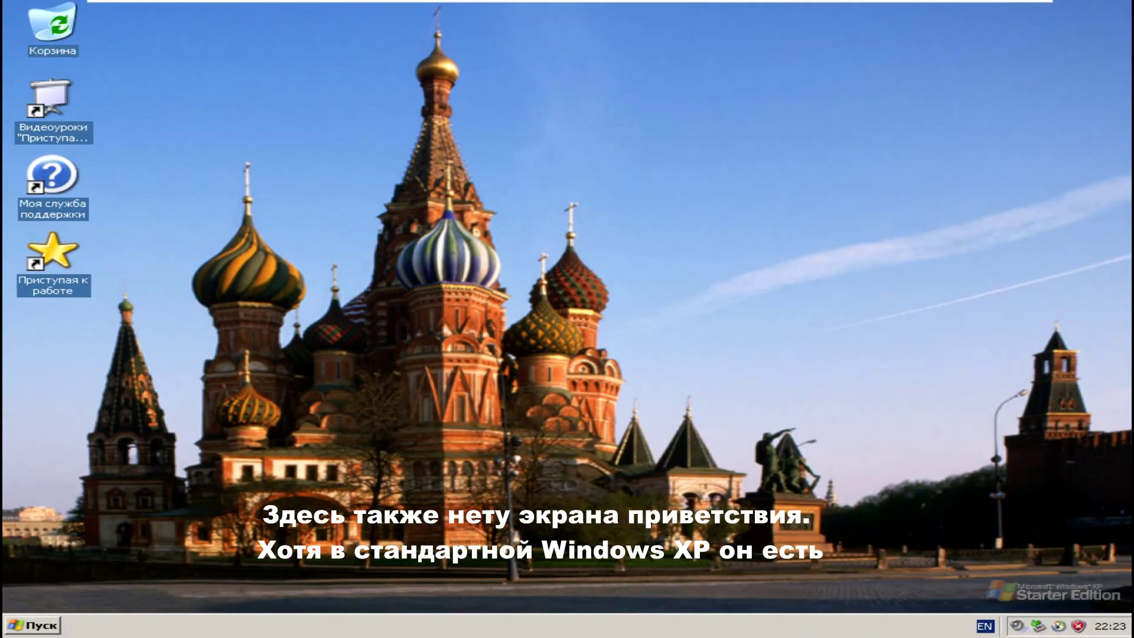
pyautogui.click(985, 626)
pyautogui.press('Escape')
pyautogui.click(32, 625)
pyautogui.click(377, 620)
pyautogui.click(755, 263)
pyautogui.press('Escape')
pyautogui.press('Escape')
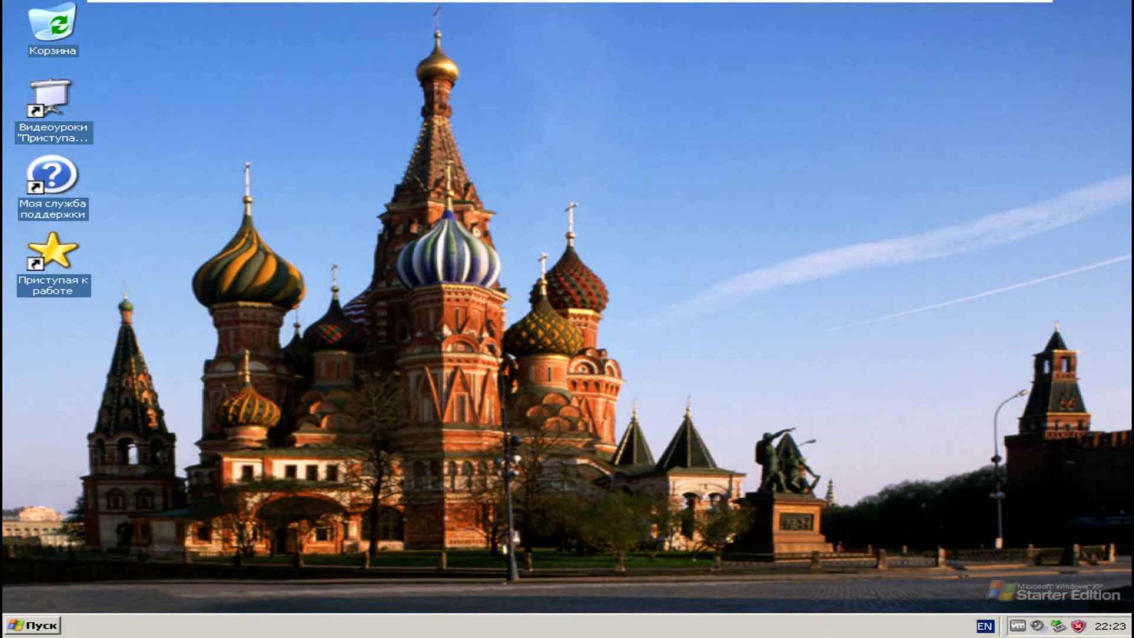
pyautogui.press('super')
# Open My Computer and eject the installation disc from drive D:.
pyautogui.press('Up')
pyautogui.press('Up')
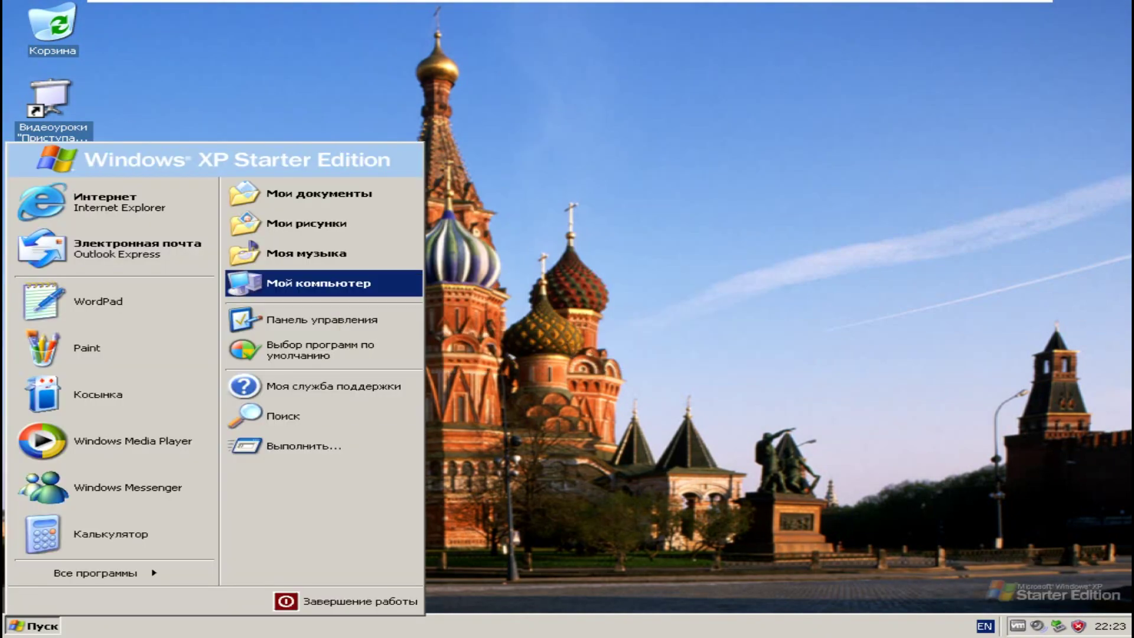
pyautogui.press('Return')
pyautogui.rightClick(342, 180)
pyautogui.click(367, 272)
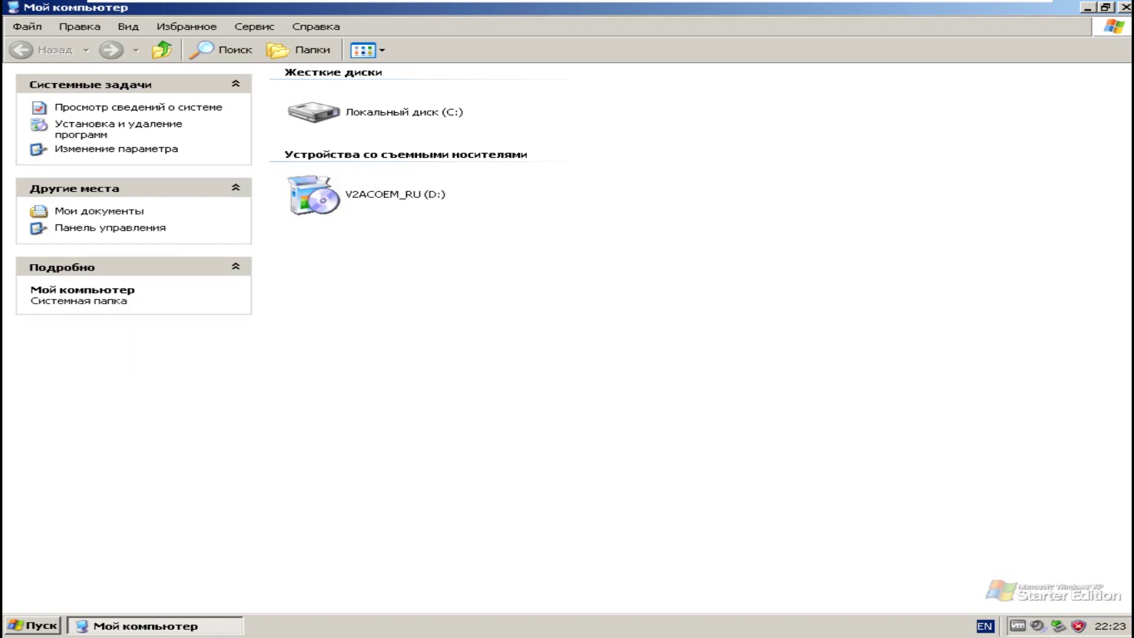
# Browse into drive C: and its WINDOWS folder showing hidden contents, then go back and close.
pyautogui.press('Up')
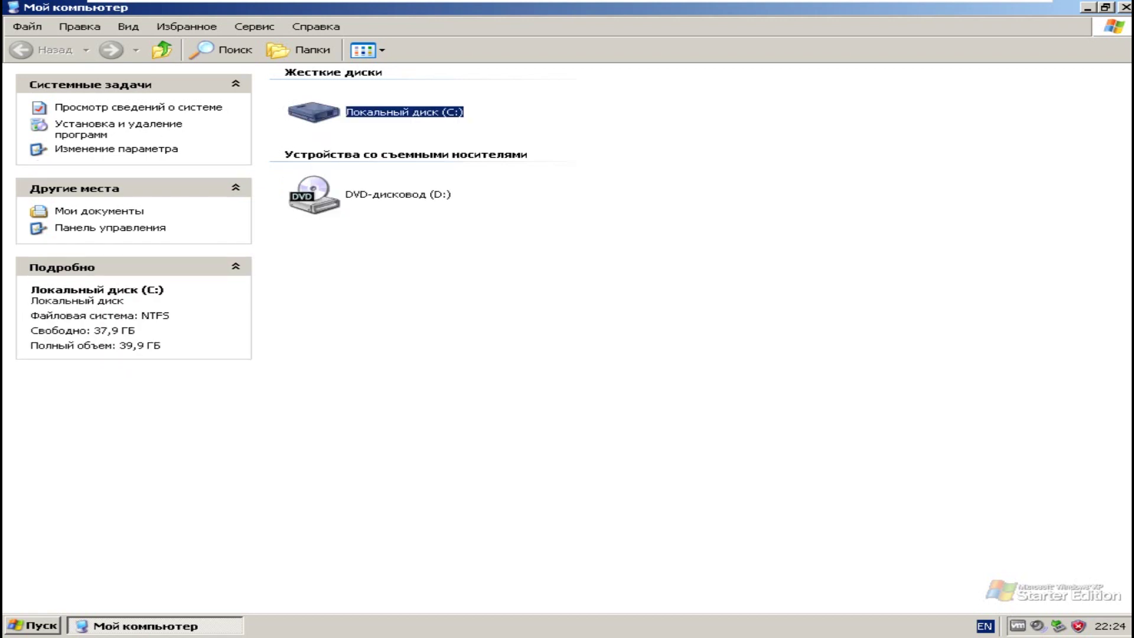
pyautogui.press('Return')
pyautogui.press('Tab')
pyautogui.press('Return')
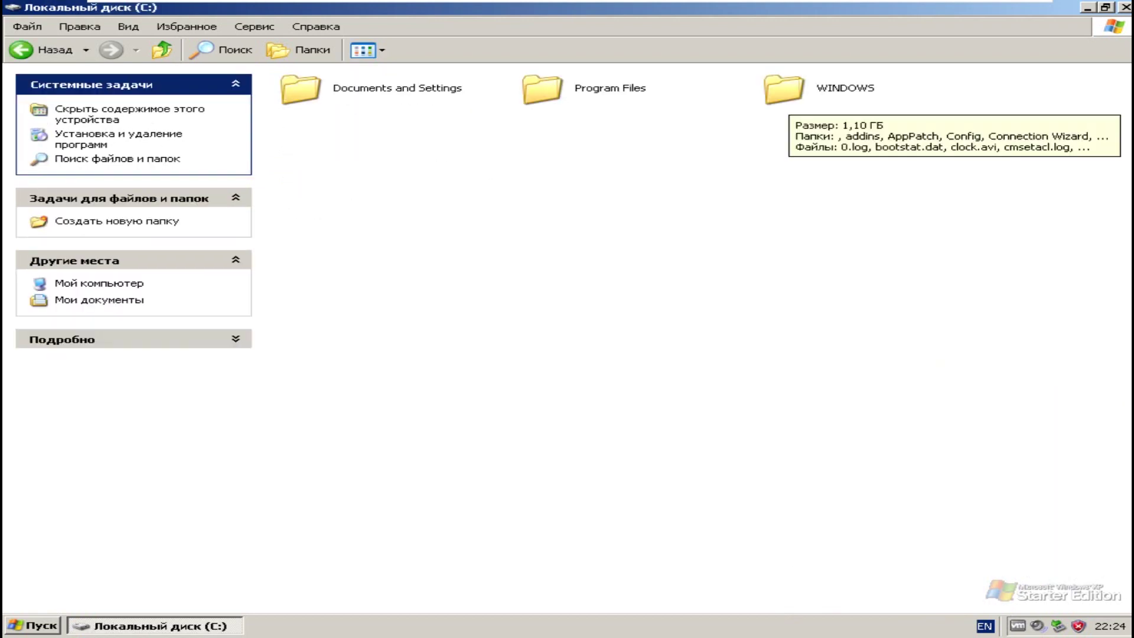
pyautogui.press('End')
pyautogui.press('Return')
pyautogui.press('Tab')
pyautogui.press('Return')
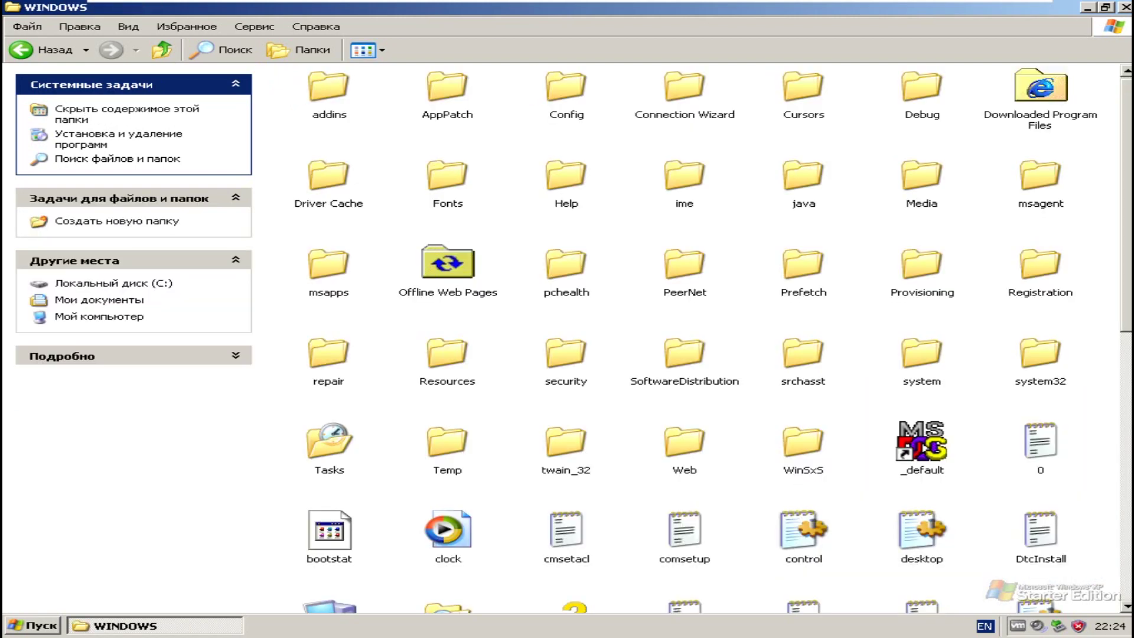
pyautogui.press('BackSpace')
pyautogui.press('BackSpace')
pyautogui.hotkey('alt', 'F4')
# Set the desktop wallpaper to Зимняя деревня in Display Properties, previewing Медный всадник.
pyautogui.hotkey('shift', 'F10')
pyautogui.press('Down')
pyautogui.press('Down')
pyautogui.press('Down')
pyautogui.press('Right')
pyautogui.press('Left')
pyautogui.press('Down')
pyautogui.press('Return')
pyautogui.press('Up')
pyautogui.press('Up')
pyautogui.press('Down')
# Apply the Зимняя деревня wallpaper, then the Медный всадник wallpaper.
pyautogui.press('Up')
pyautogui.press('Return')
pyautogui.hotkey('shift', 'F10')
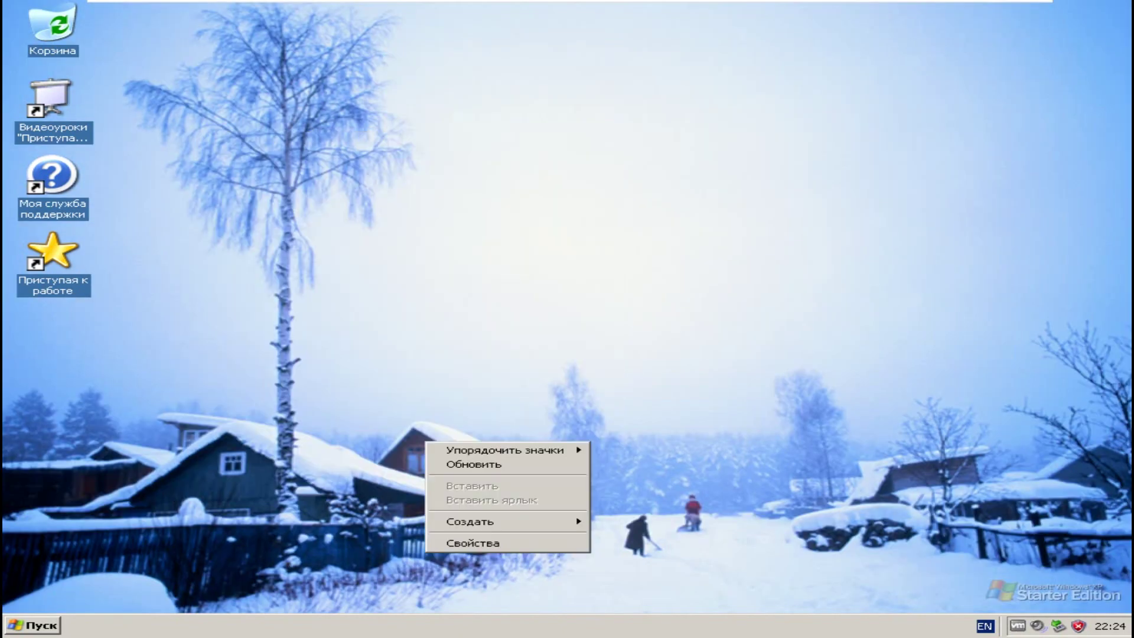
pyautogui.press('Up')
pyautogui.press('Return')
pyautogui.press('Down')
pyautogui.press('Return')
# Apply the Собор Василия Блаженного wallpaper and keep it.
pyautogui.hotkey('shift', 'F10')
pyautogui.press('Up')
pyautogui.press('Return')
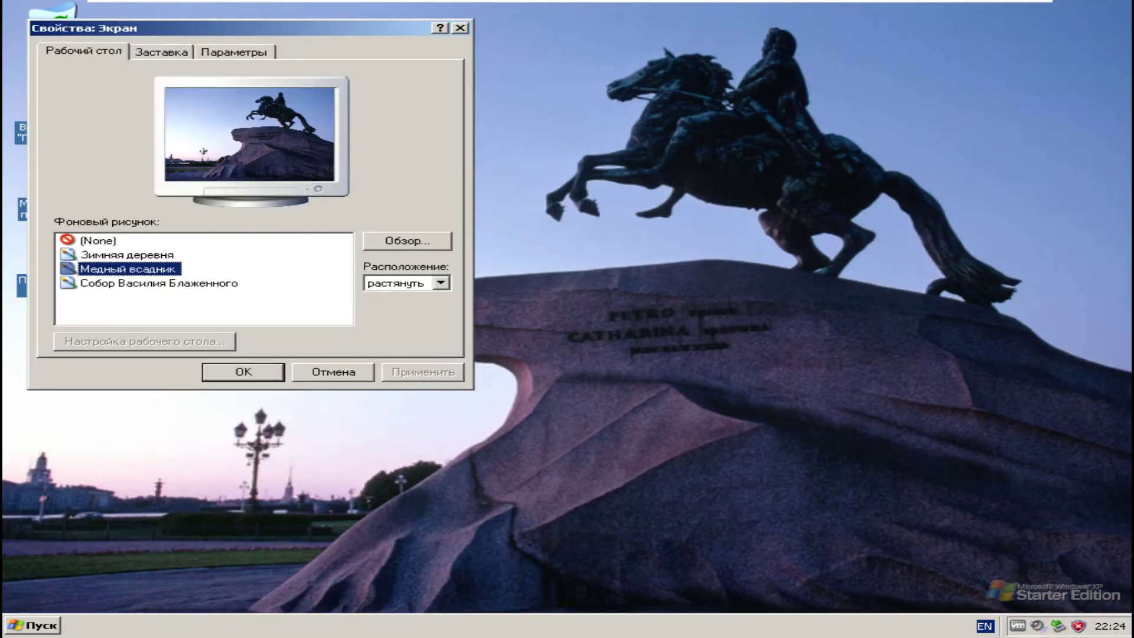
pyautogui.press('Down')
pyautogui.press('Return')
pyautogui.press('Return')
pyautogui.hotkey('shift', 'F10')
pyautogui.press('Up')
pyautogui.press('Return')
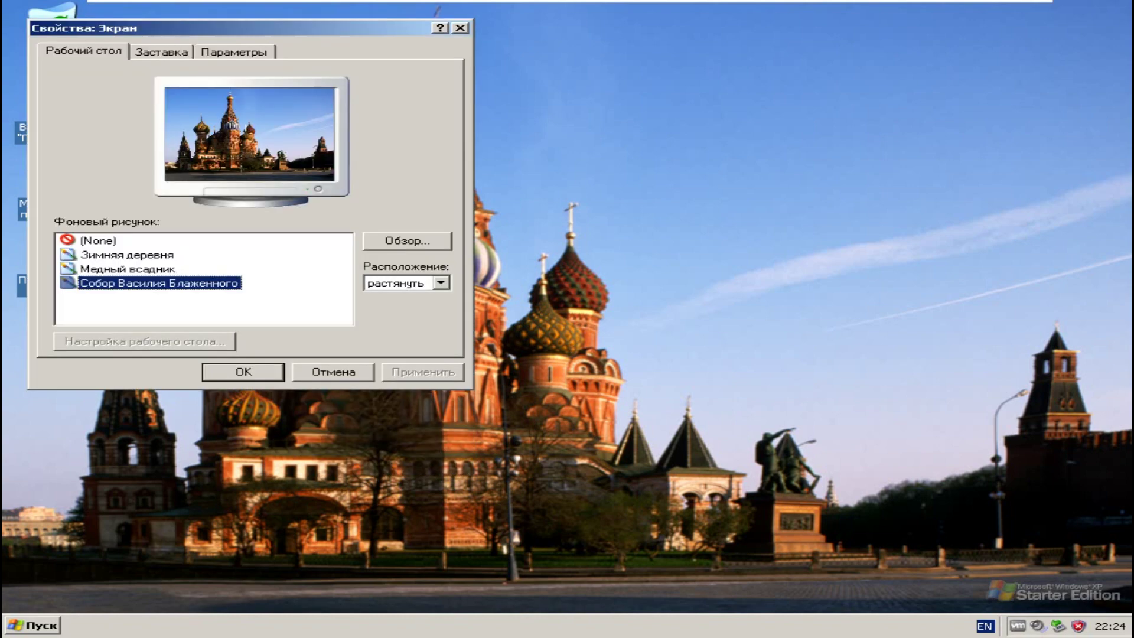
# Preview the Развевающийся флаг screensaver, then the Windows XP screensaver.
pyautogui.hotkey('ctrl', 'Tab')
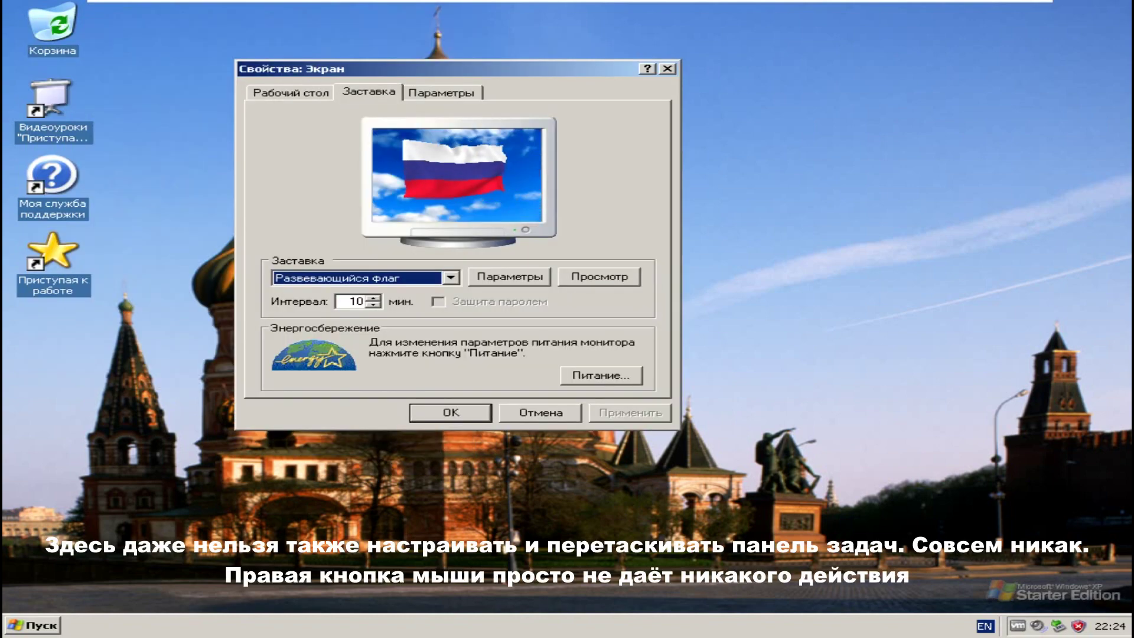
pyautogui.press('Tab')
pyautogui.press('Tab')
pyautogui.press('Return')
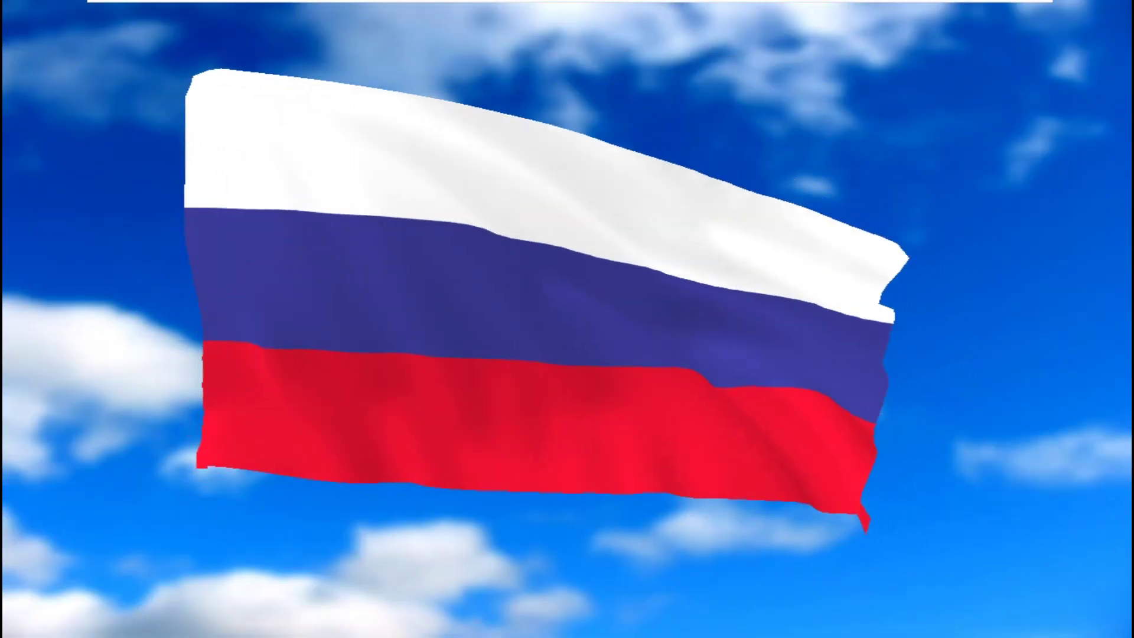
pyautogui.press('Escape')
pyautogui.hotkey('alt', 'Down')
pyautogui.press('Up')
pyautogui.press('Up')
pyautogui.press('Return')
pyautogui.press('Tab')
pyautogui.press('Tab')
pyautogui.press('Return')
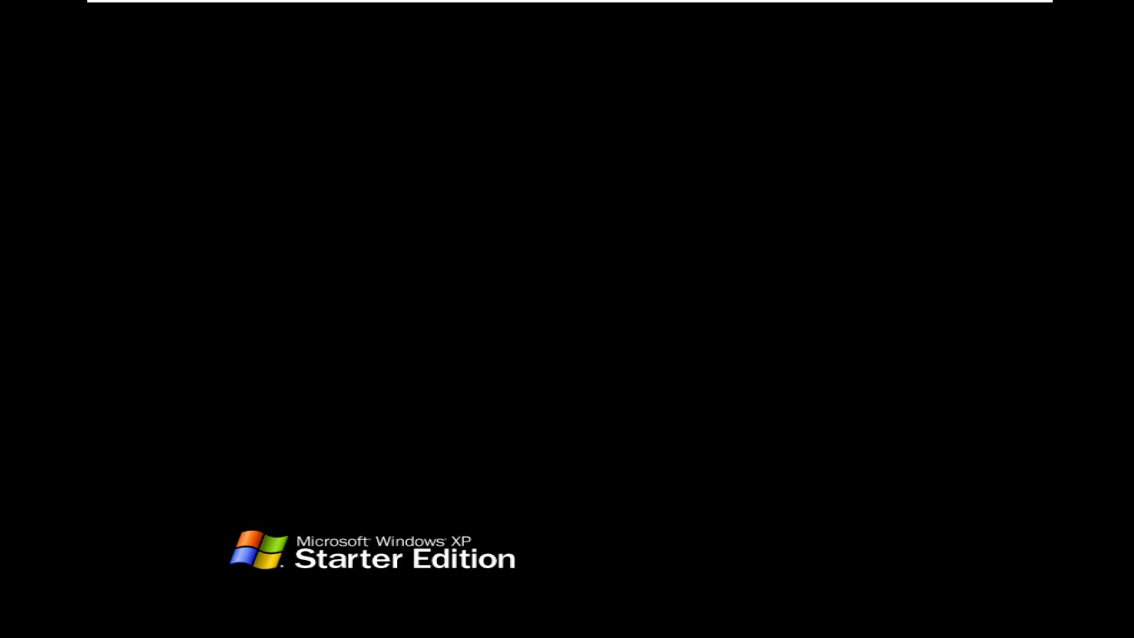
pyautogui.press('Escape')
# Select and preview the Узорная спираль screensaver.
pyautogui.hotkey('alt', 'Down')
pyautogui.press('Down')
pyautogui.press('Down')
pyautogui.press('Return')
pyautogui.press('Down')
pyautogui.press('Tab')
pyautogui.press('Tab')
pyautogui.press('space')
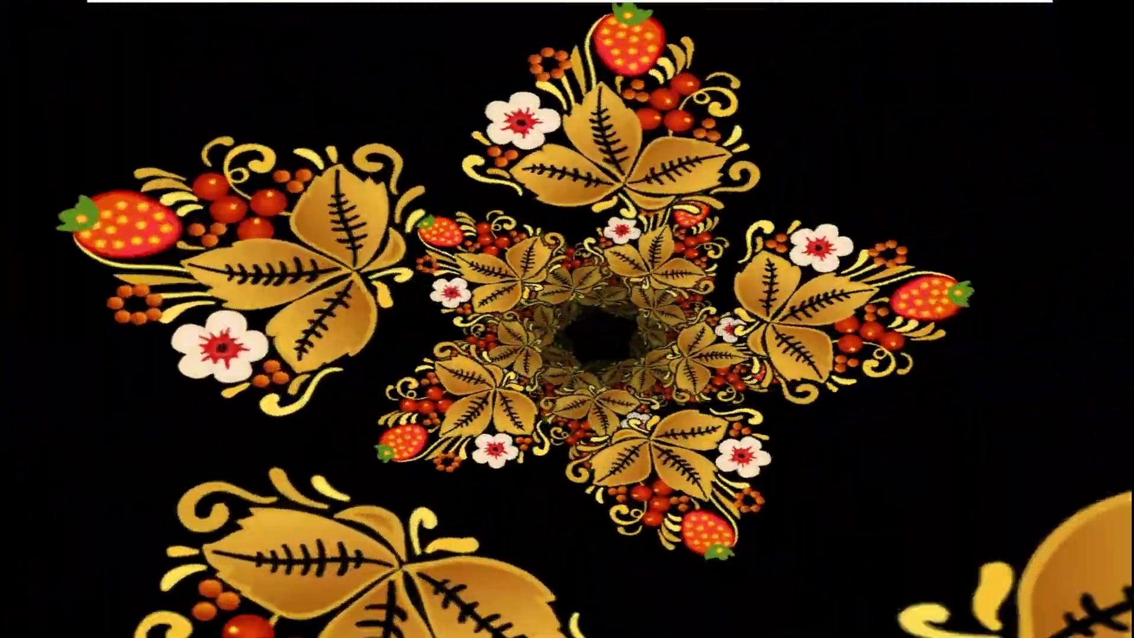
# Pick Развевающийся флаг as the screensaver from the list.
pyautogui.hotkey('alt', 'Down')
pyautogui.press('Up')
pyautogui.press('Up')
pyautogui.press('Up')
pyautogui.press('Up')
pyautogui.press('Down')
pyautogui.press('Return')
pyautogui.hotkey('alt', 'Down')
pyautogui.press('Down')
pyautogui.press('Down')
pyautogui.press('Return')
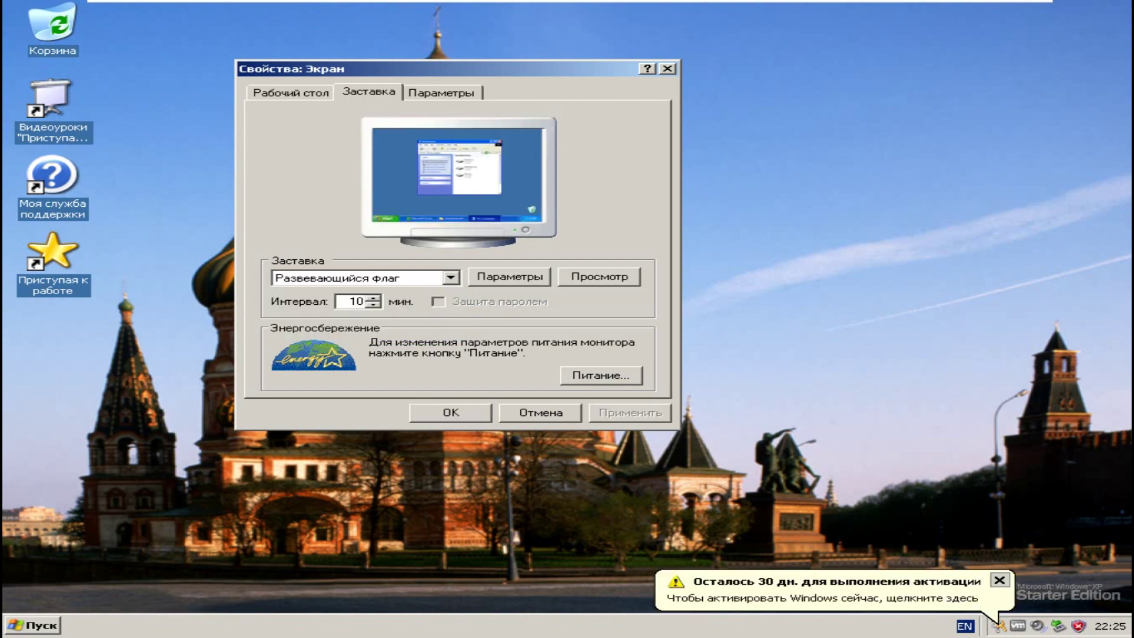
# Close Display Properties, then reopen it and close it again without changes.
pyautogui.hotkey('ctrl', 'Tab')
pyautogui.hotkey('ctrl', 'Tab')
pyautogui.press('Escape')
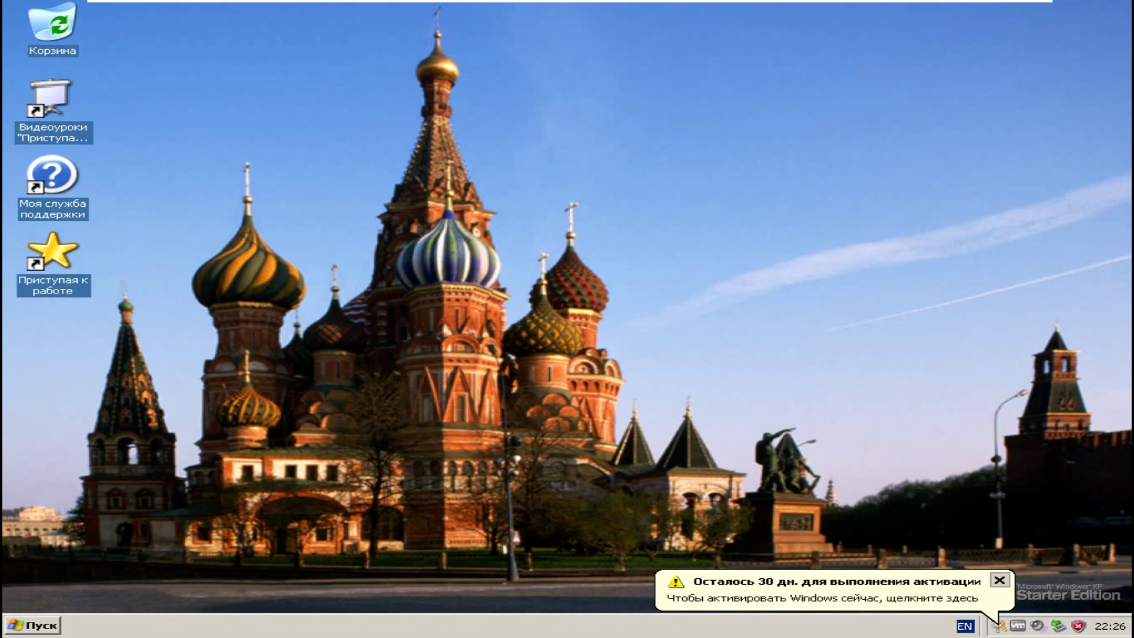
pyautogui.hotkey('shift', 'F10')
pyautogui.press('Up')
pyautogui.press('Return')
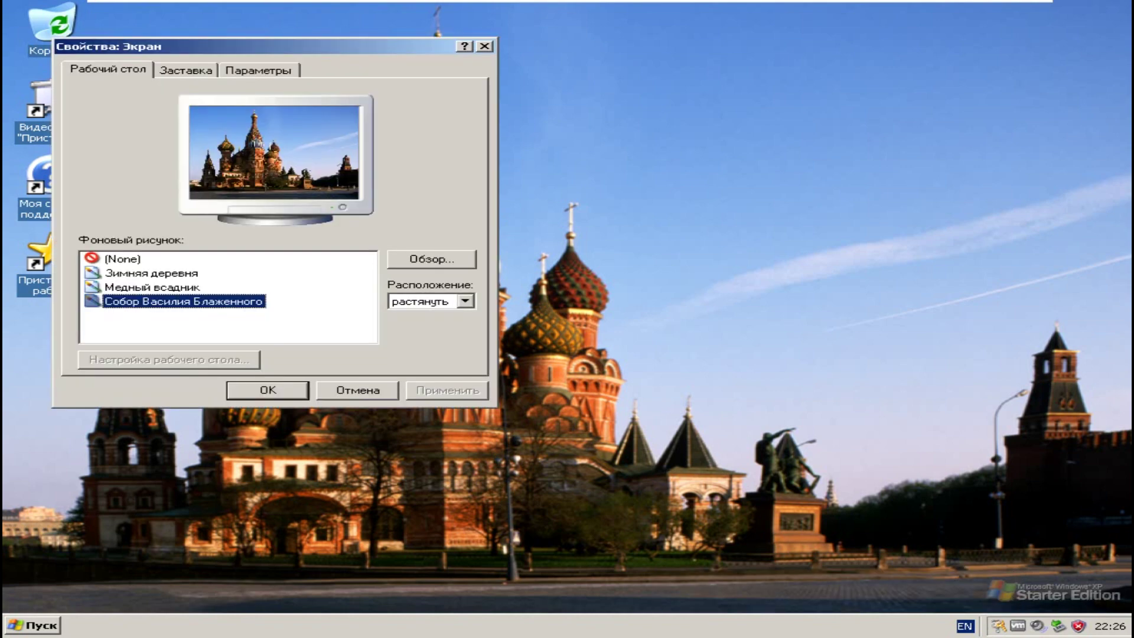
pyautogui.press('Escape')
# Browse from My Computer through C:\WINDOWS\Resources to the Themes folder.
pyautogui.press('super')
pyautogui.press('Return')
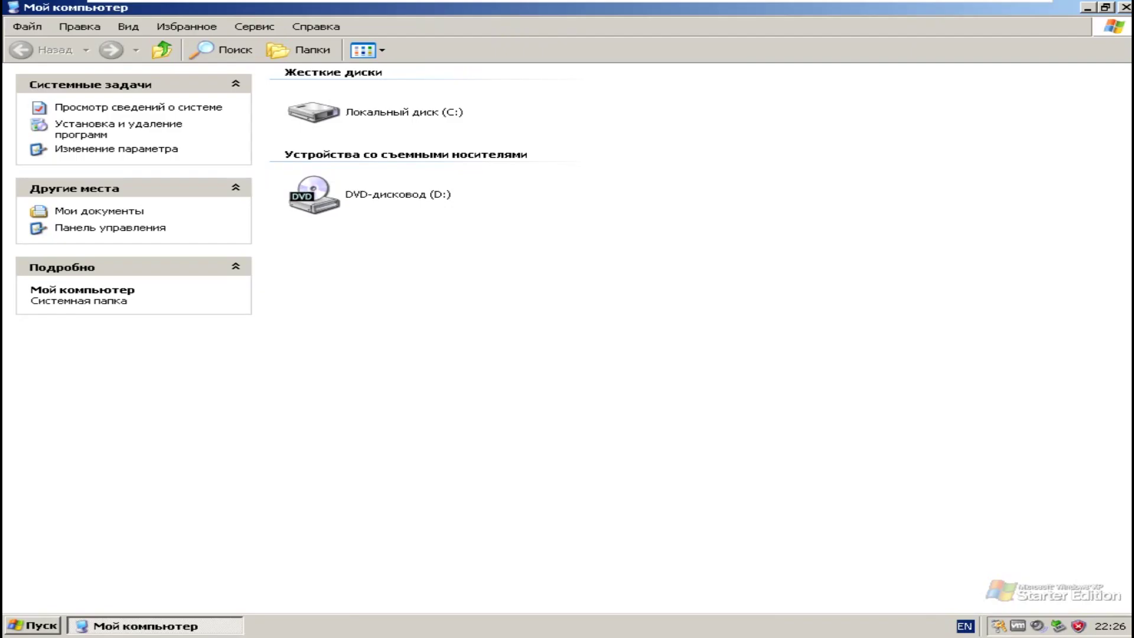
pyautogui.press('Return')
pyautogui.press('Return')
pyautogui.write('res')
pyautogui.press('Return')
pyautogui.press('Down')
pyautogui.press('Return')
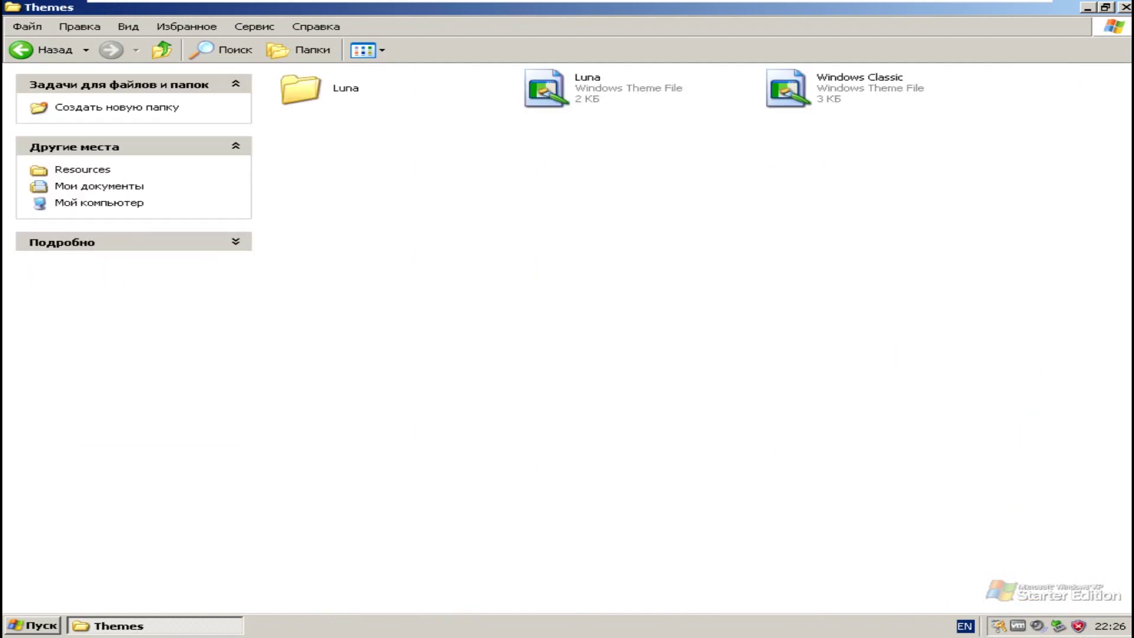
pyautogui.press('Down')
# Explore the Luna theme folder and luna.msstyles, then close the explorer window.
pyautogui.press('Return')
pyautogui.press('Escape')
pyautogui.press('Left')
pyautogui.press('Return')
pyautogui.press('End')
pyautogui.press('Return')
pyautogui.press('Escape')
pyautogui.press('Home')
# Launch Paint from the Start menu and close it.
pyautogui.press('Return')
pyautogui.hotkey('alt', 'Left')
pyautogui.hotkey('alt', 'Left')
pyautogui.hotkey('alt', 'Left')
pyautogui.hotkey('alt', 'Left')
pyautogui.hotkey('alt', 'Left')
pyautogui.hotkey('alt', 'Left')
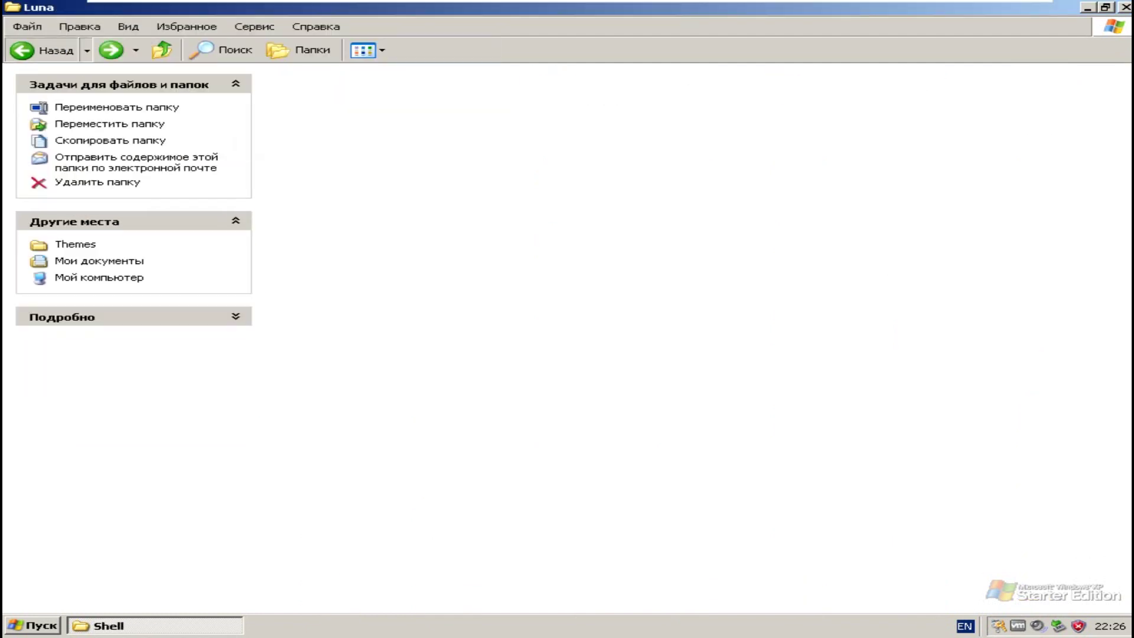
pyautogui.hotkey('alt', 'F4')
pyautogui.press('super')
pyautogui.press('p')
pyautogui.press('Return')
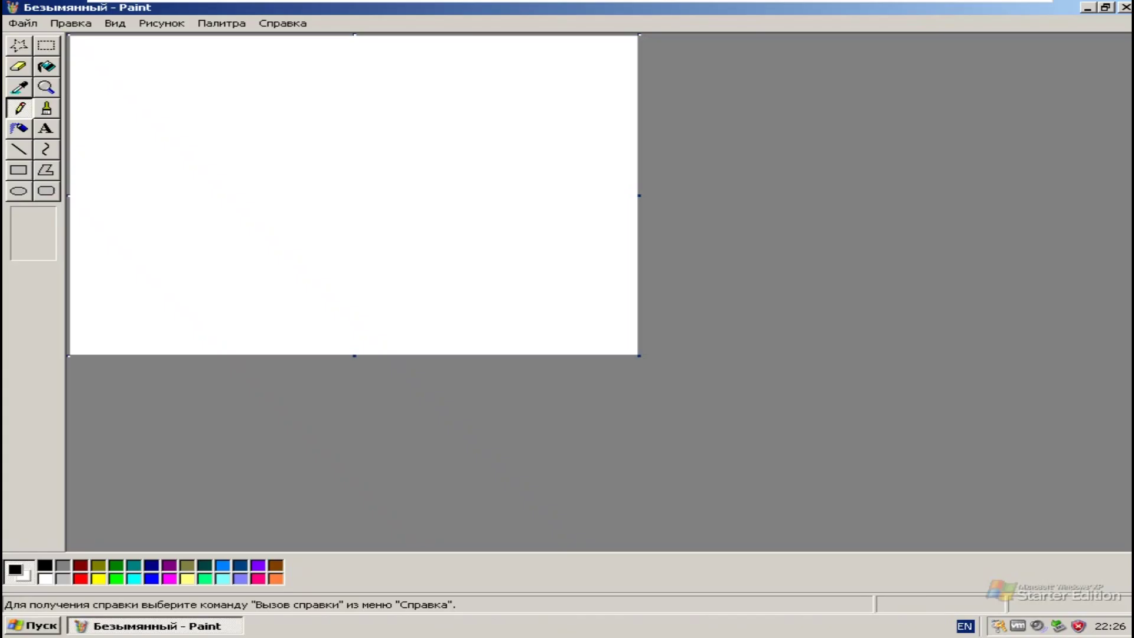
pyautogui.hotkey('alt', 'F4')
# Open the Run dialog from the Start menu and close it.
pyautogui.press('super')
pyautogui.press('Right')
pyautogui.press('Down')
pyautogui.press('Return')
pyautogui.press('Escape')
# Open the file Search window from the Start menu and close it.
pyautogui.press('super')
pyautogui.press('Right')
pyautogui.press('Return')
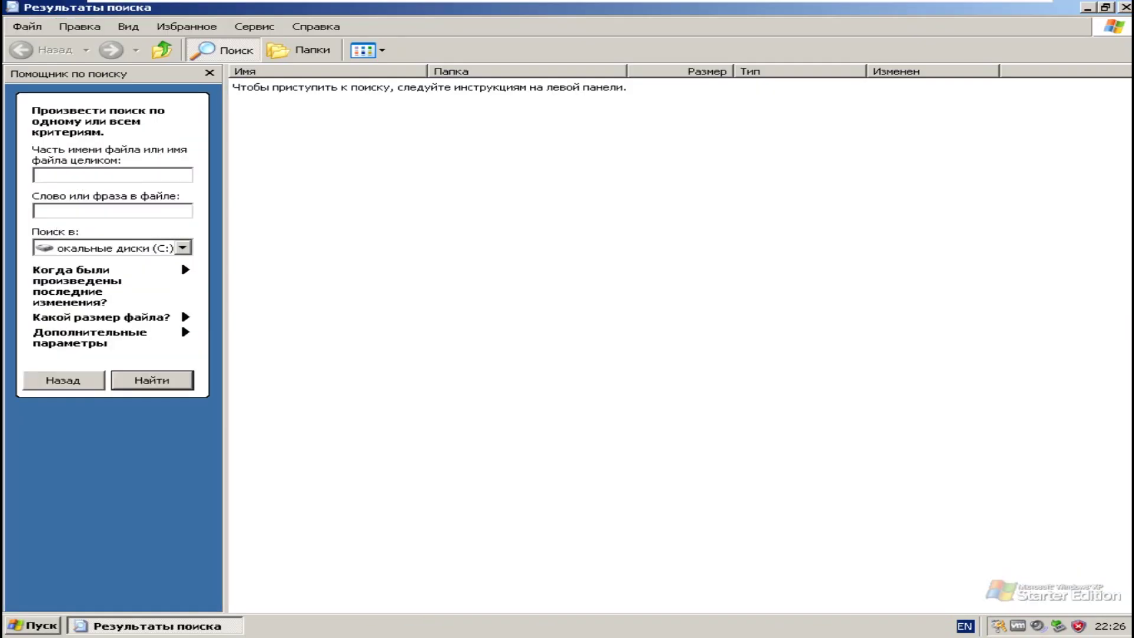
pyautogui.hotkey('alt', 'F4')
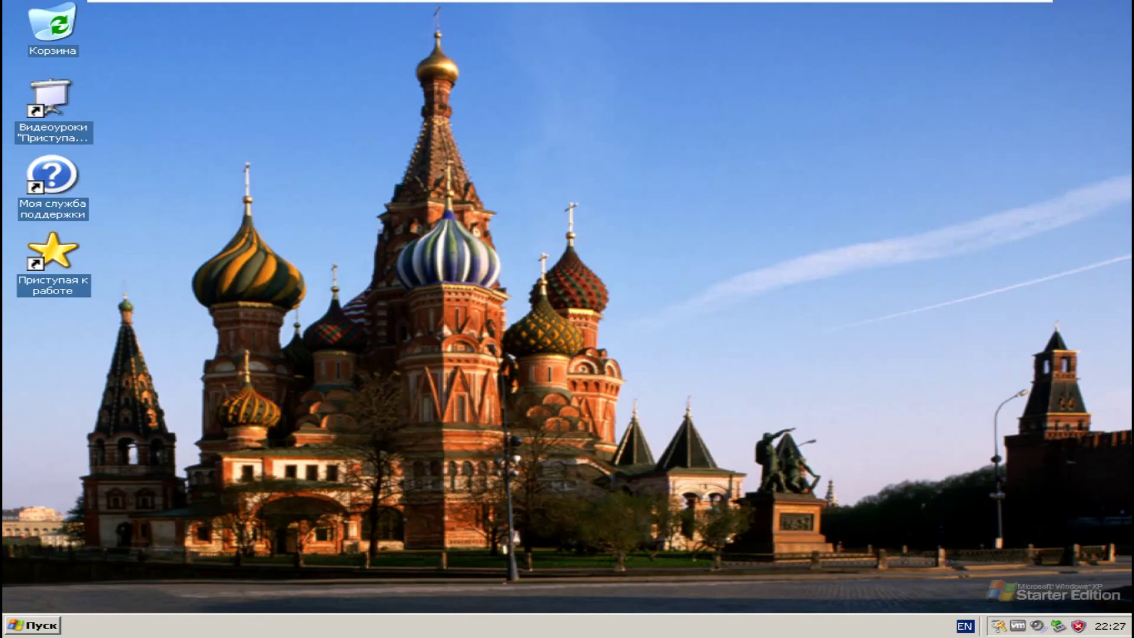
pyautogui.press('super')
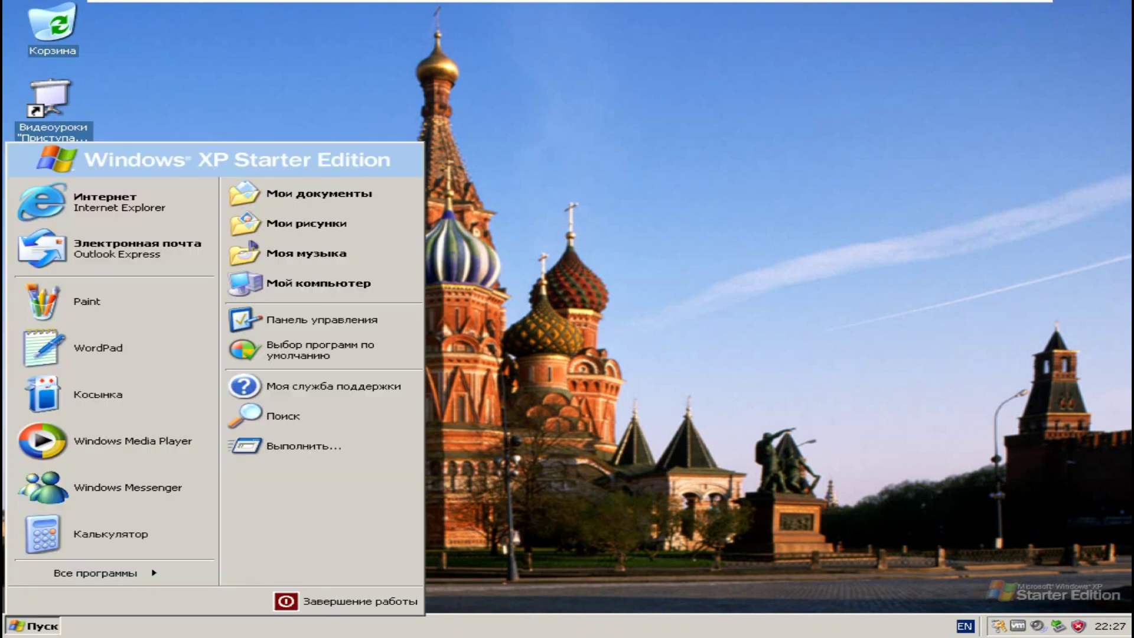
pyautogui.moveTo(95, 572)
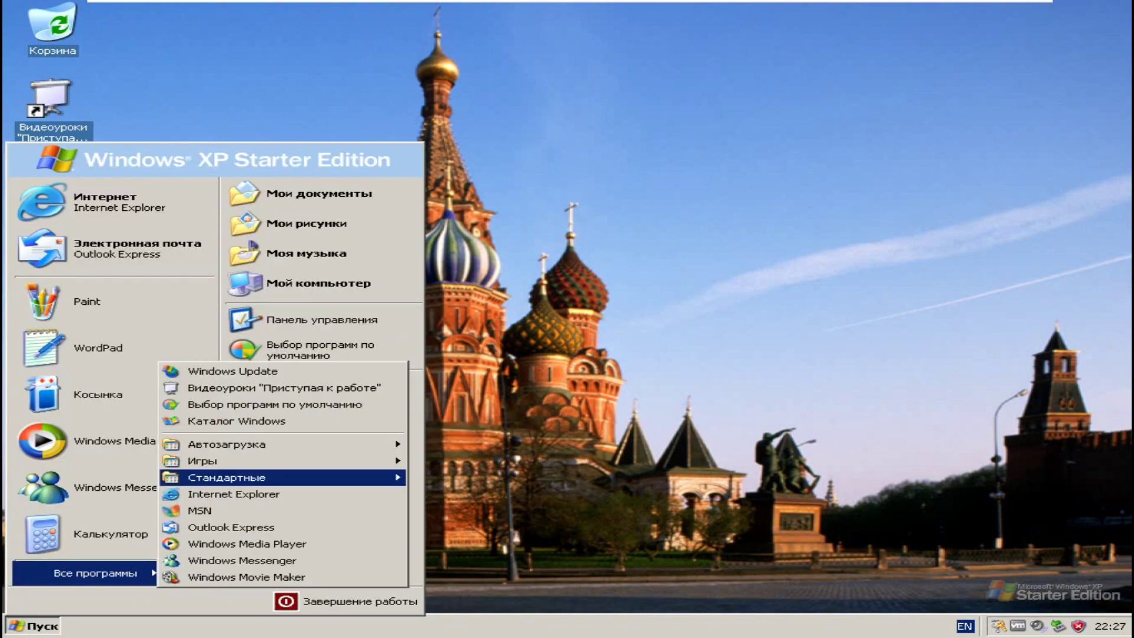
pyautogui.moveTo(284, 477)
pyautogui.press('Up')
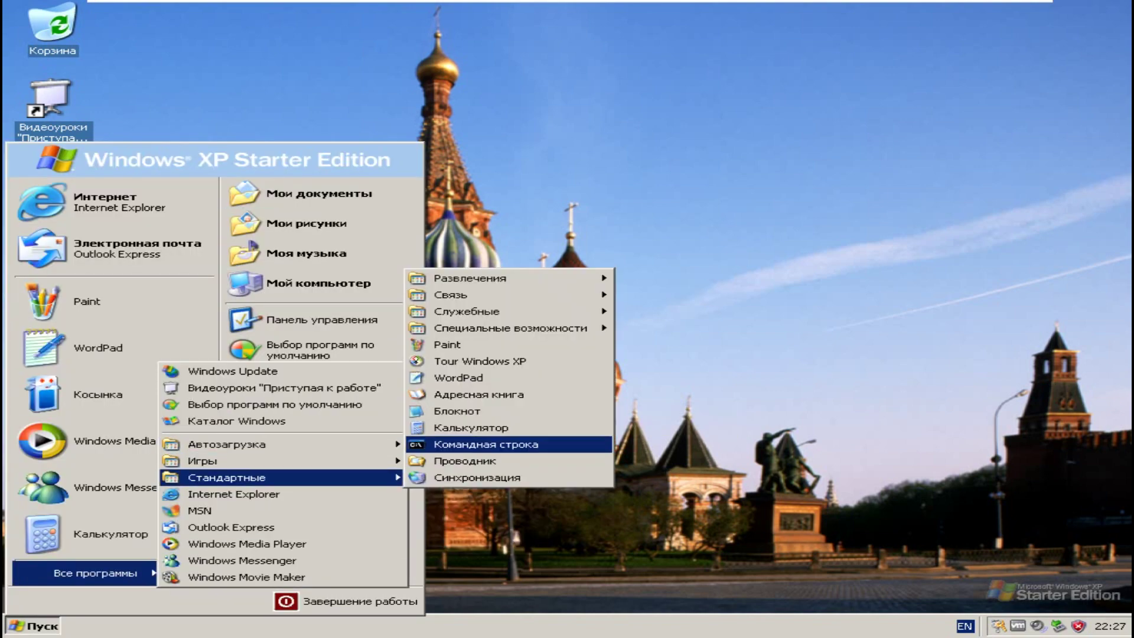
pyautogui.press('Return')
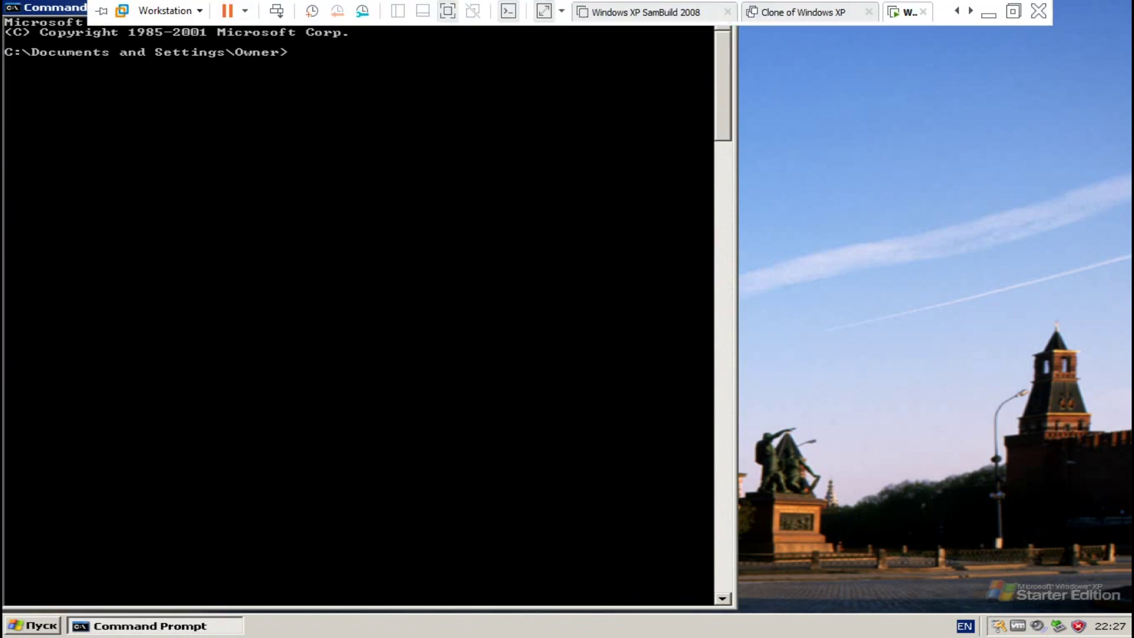
pyautogui.hotkey('alt', 'F4')
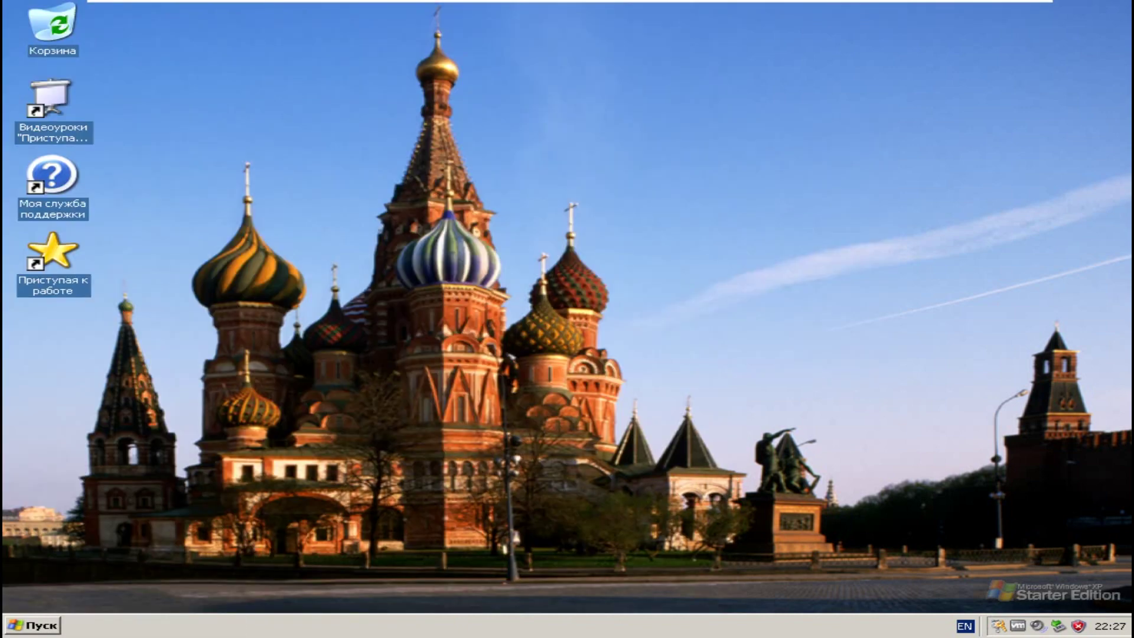
pyautogui.press('super')
pyautogui.click(322, 320)
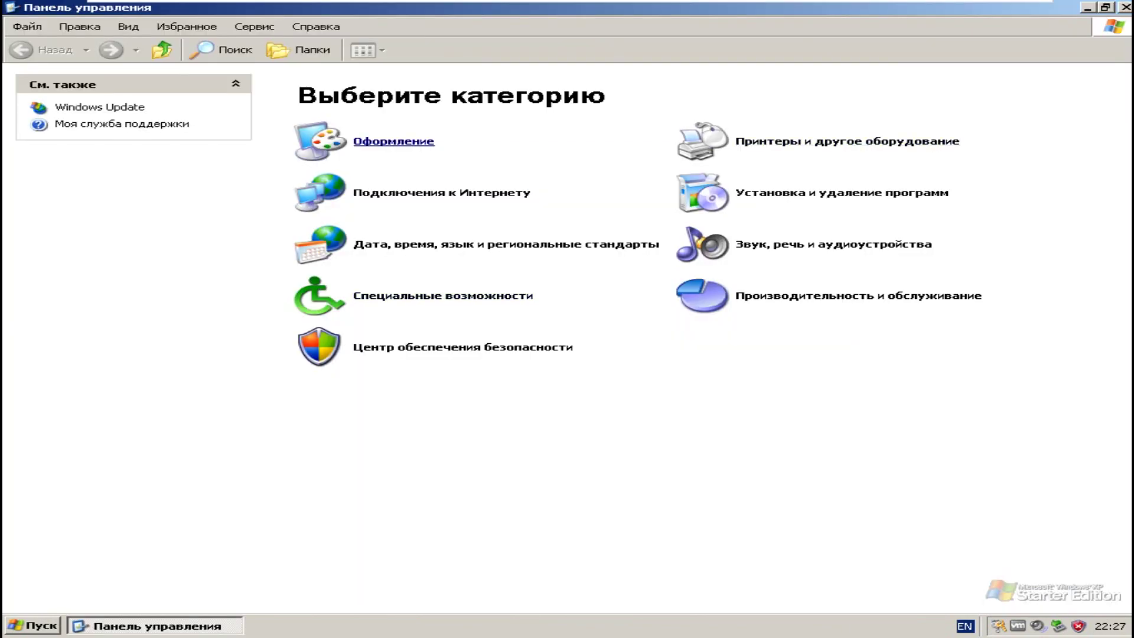
pyautogui.click(393, 141)
pyautogui.click(414, 209)
pyautogui.press('Escape')
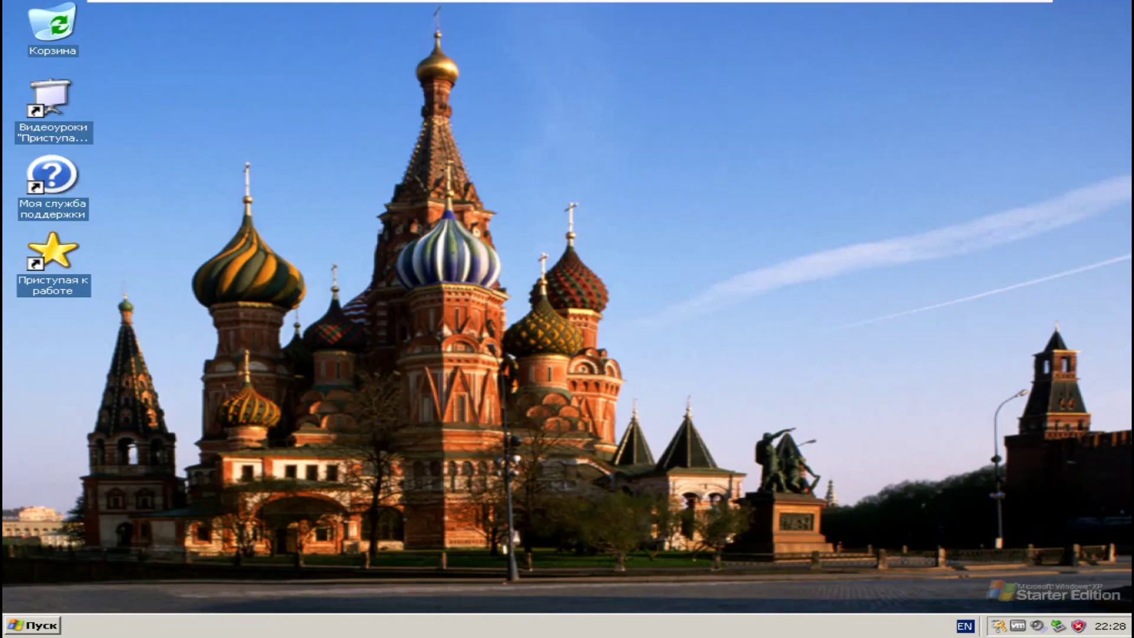
# Choose Перезагрузка in Shut Down to restart, dismissing the removable devices notice.
pyautogui.click(33, 624)
pyautogui.click(331, 600)
pyautogui.hotkey('alt', 'Down')
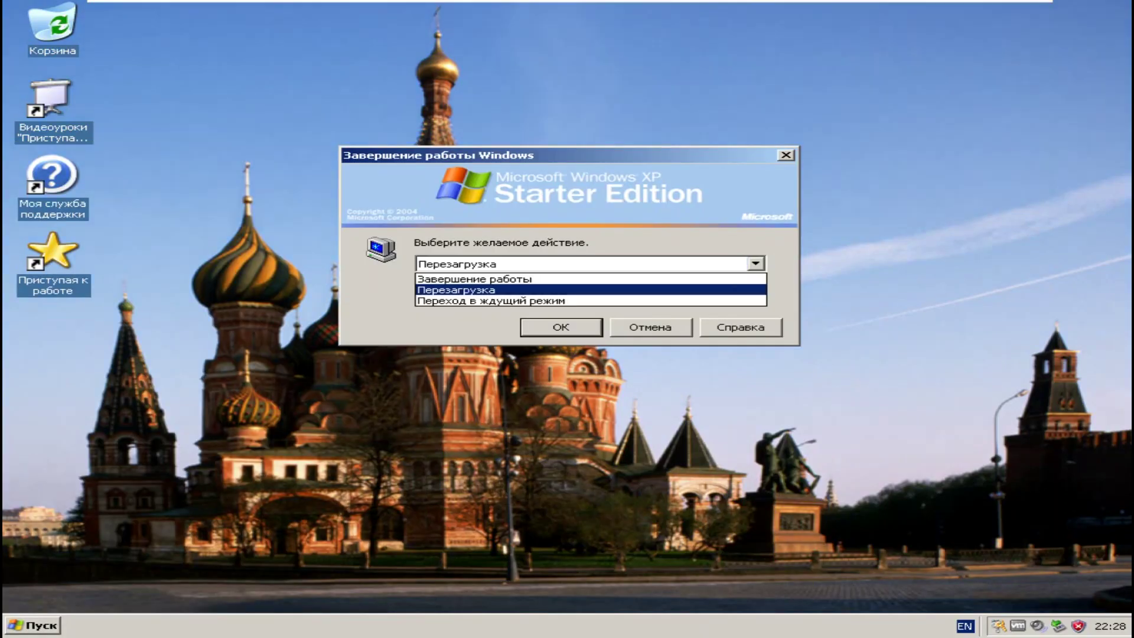
pyautogui.press('Return')
pyautogui.press('Return')
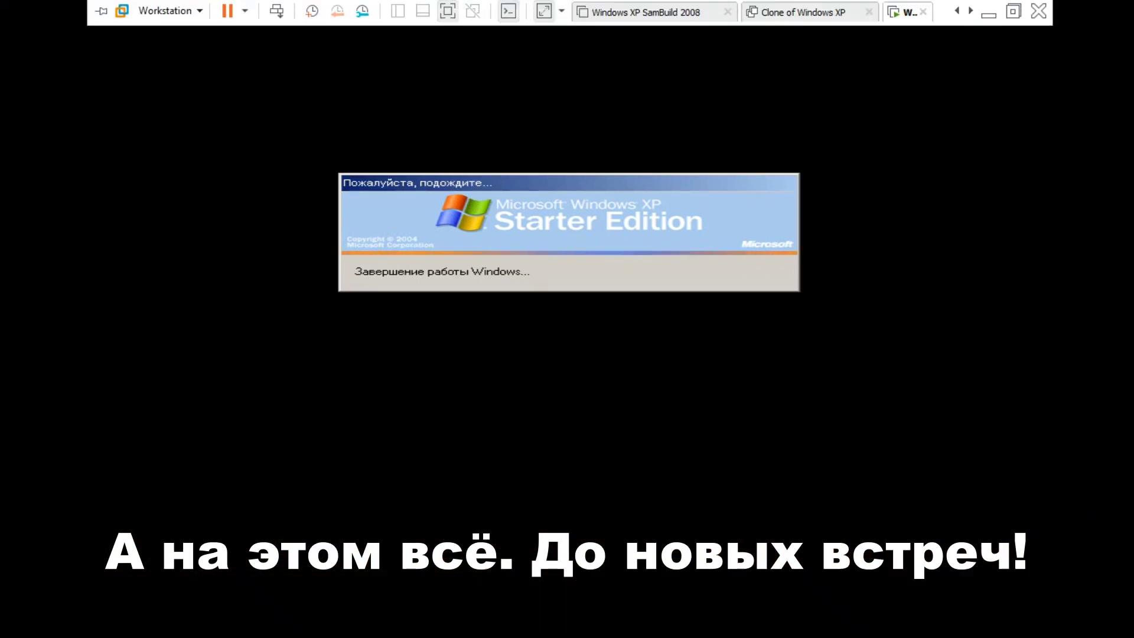
pyautogui.press('Return')
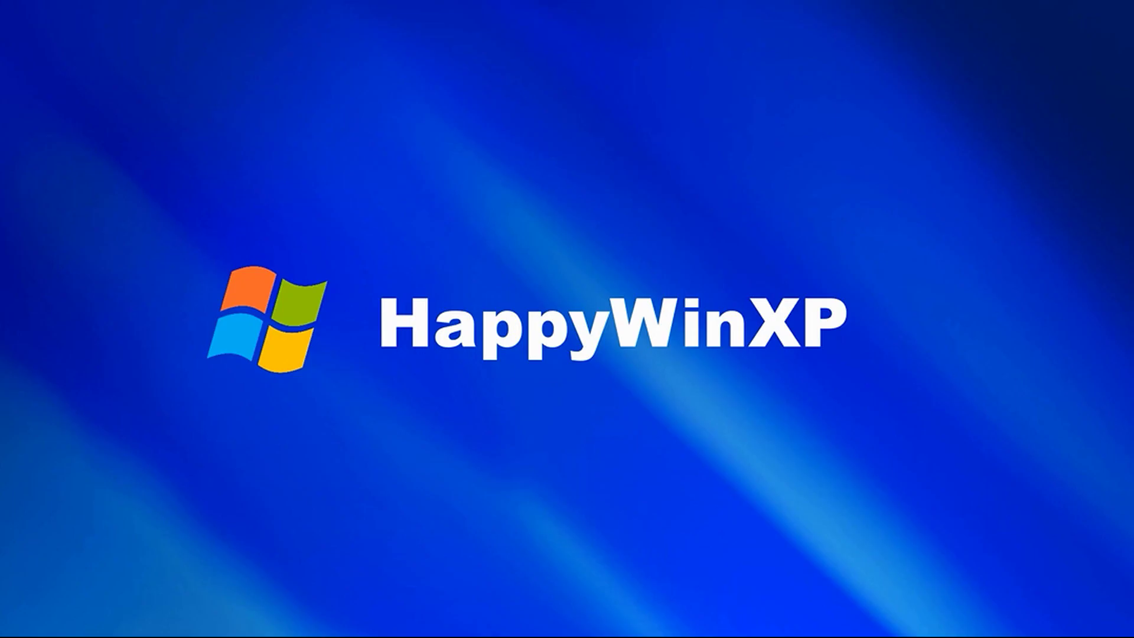